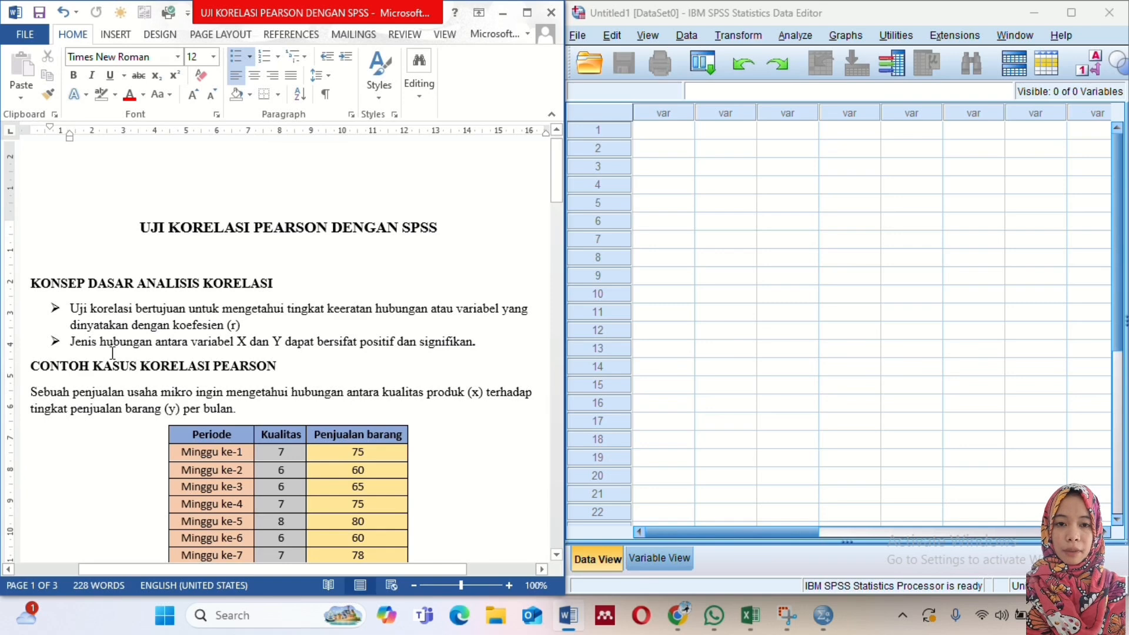
double_click(71, 342)
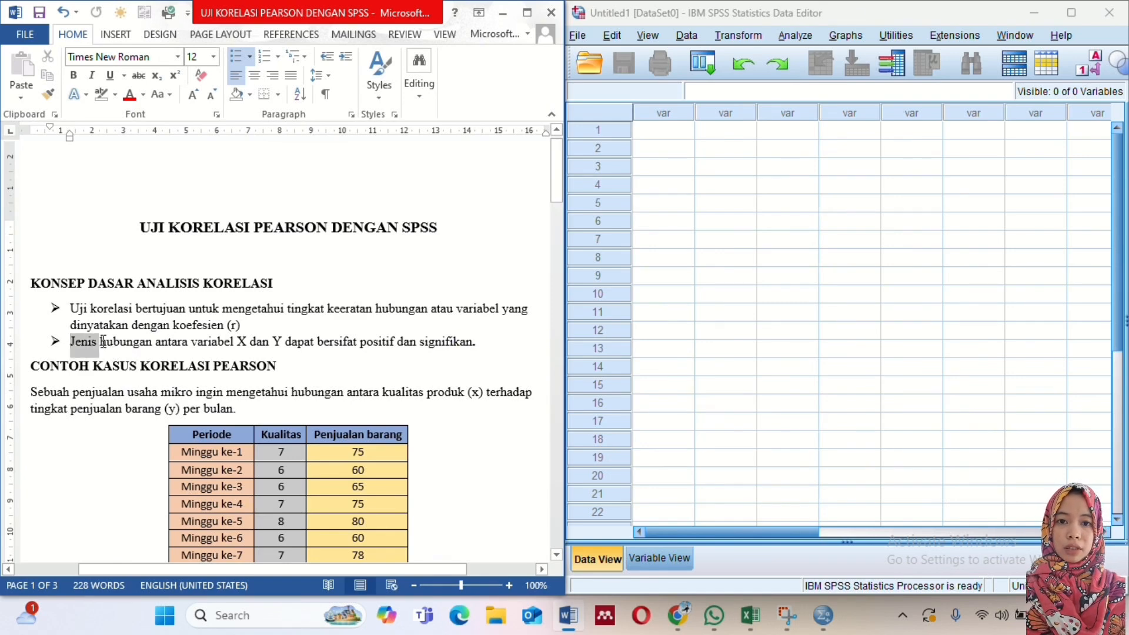
drag(104, 342, 477, 348)
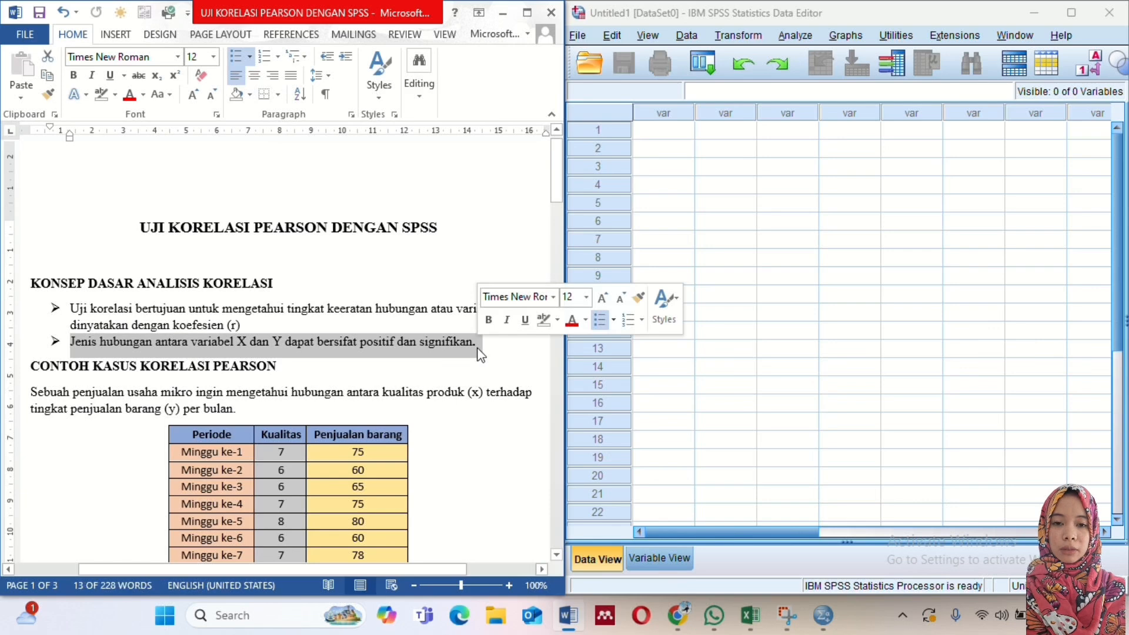
click(421, 375)
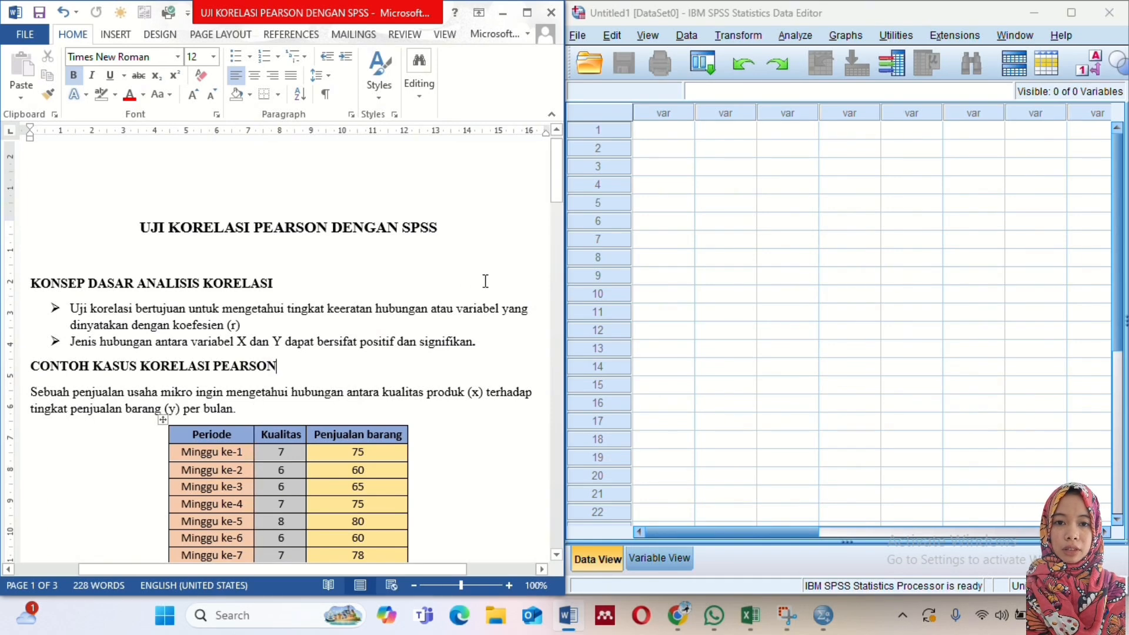
click(362, 347)
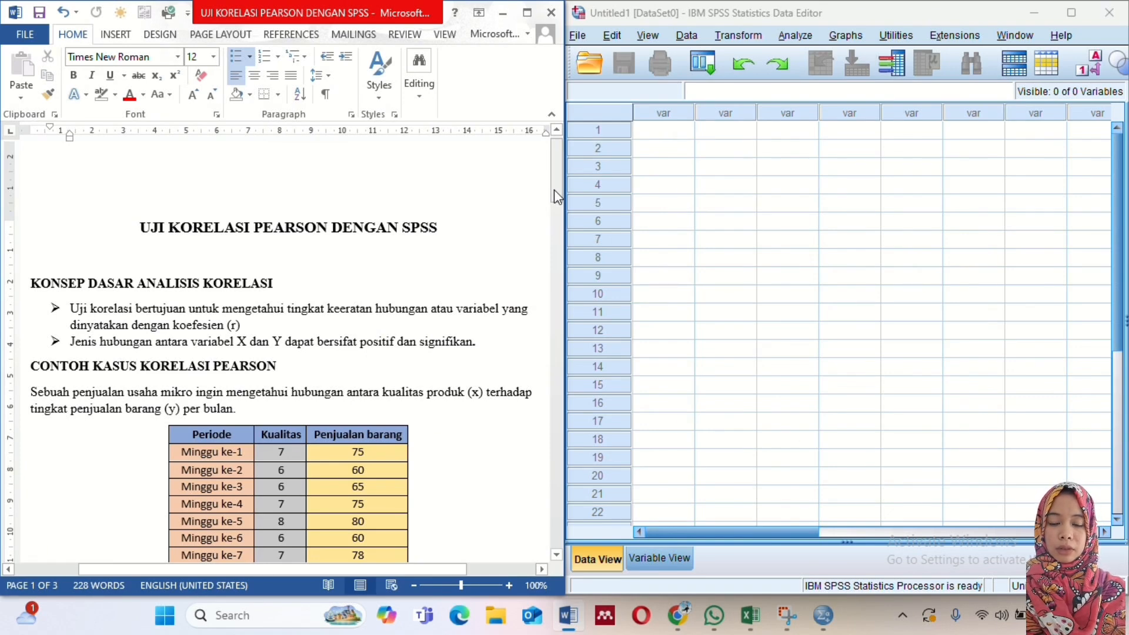
- Append (X) to the Kualitas column header in the example case table
drag(554, 190, 555, 220)
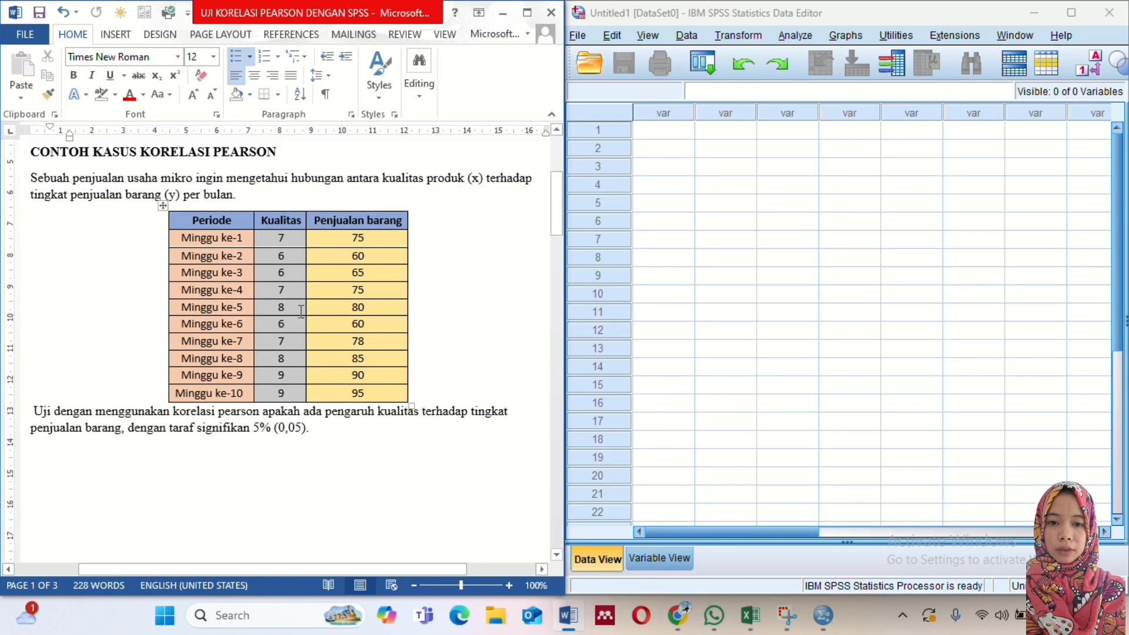
click(351, 324)
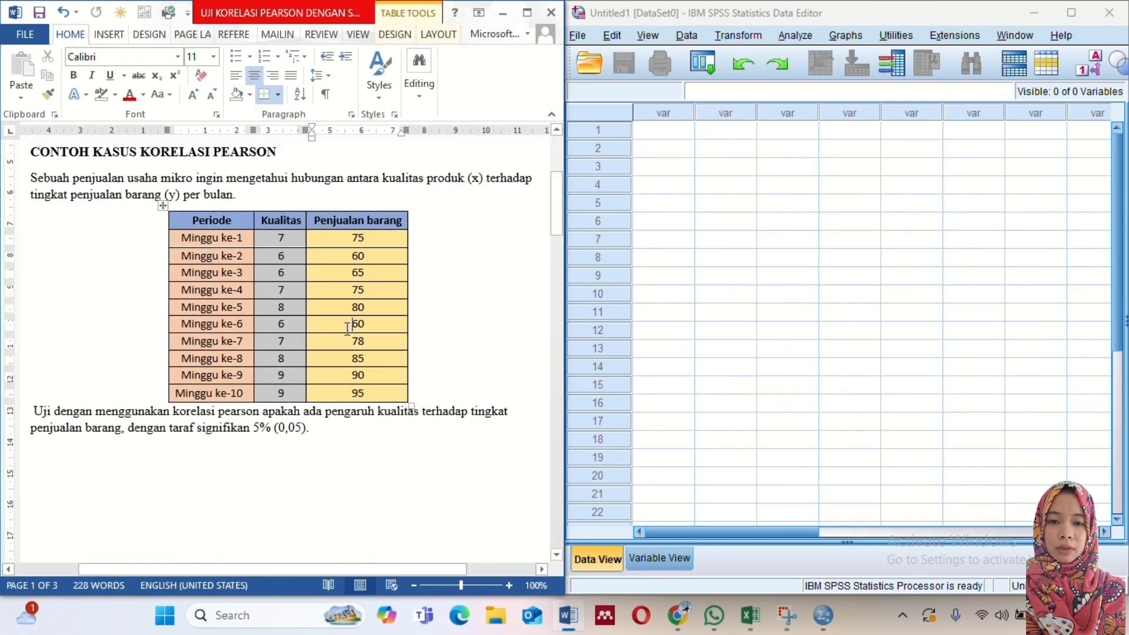
click(303, 225)
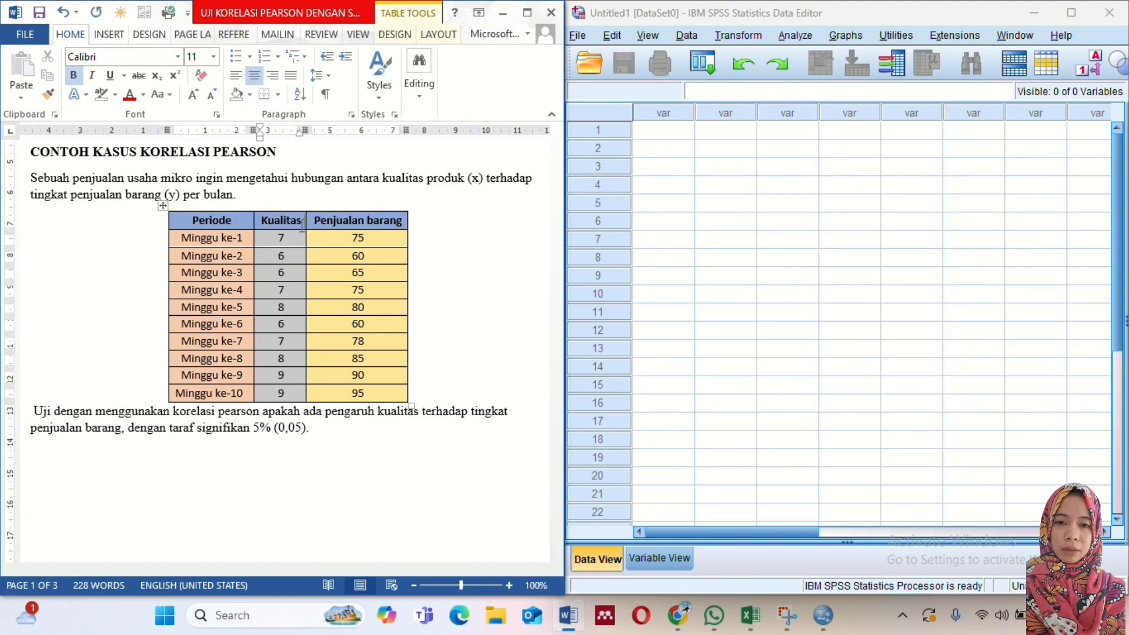
text(()
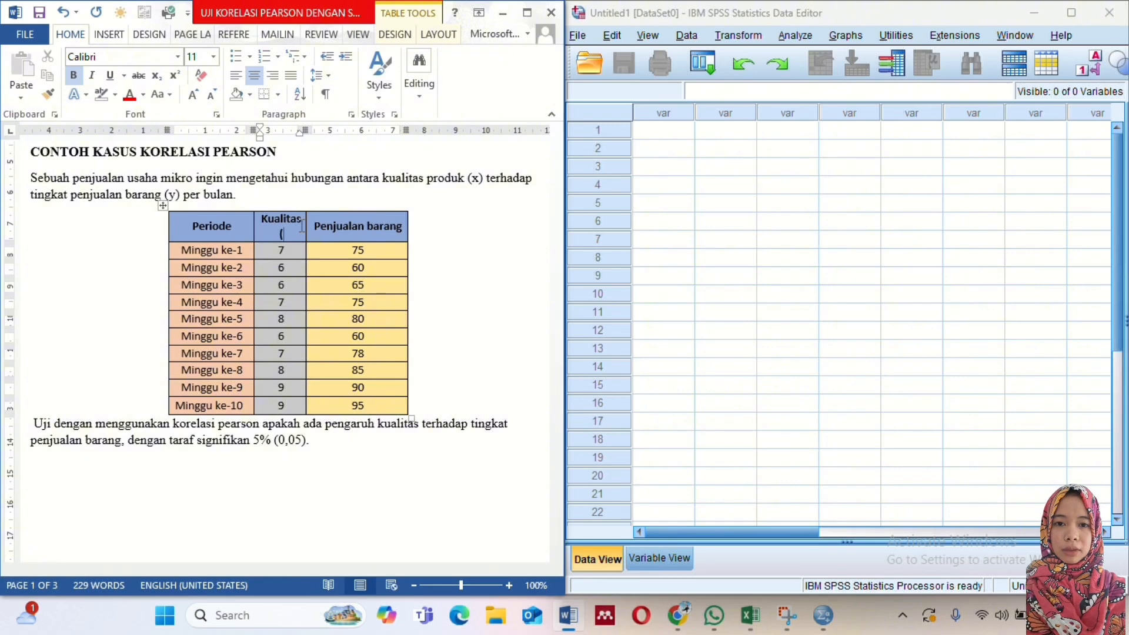
text(X))
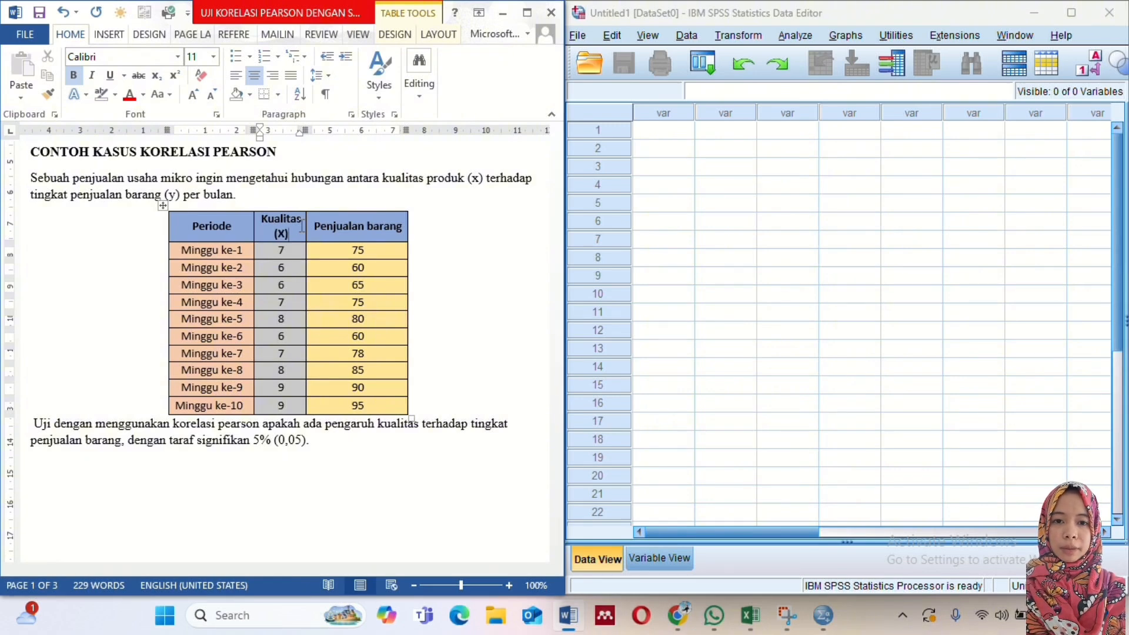
- Append (Y) to the Penjualan barang column header in the example case table
click(402, 226)
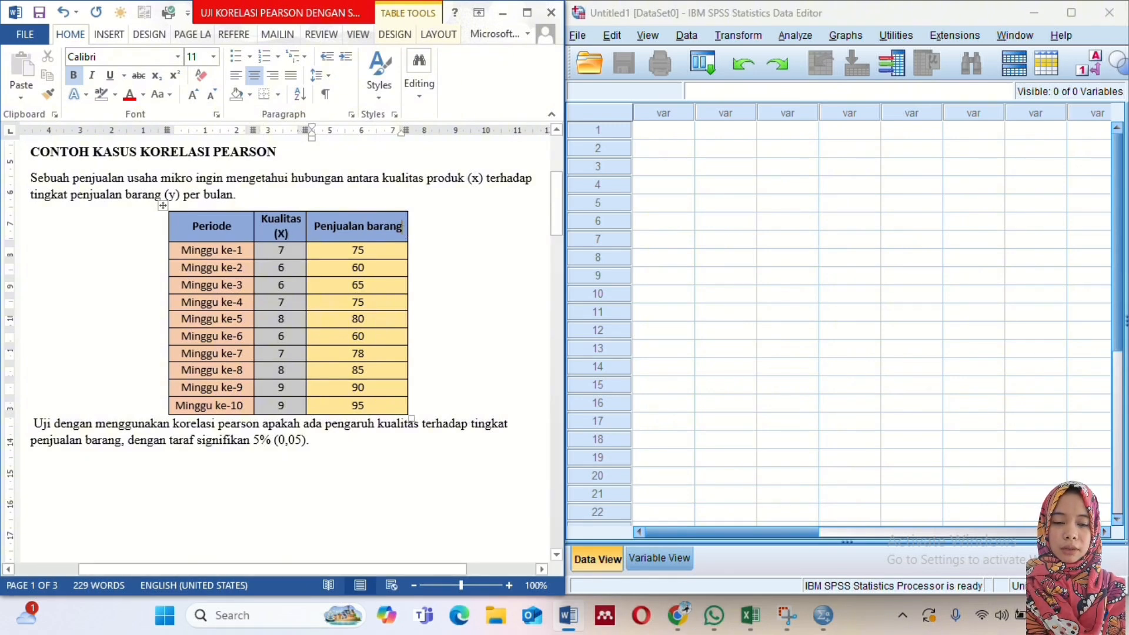
text(()
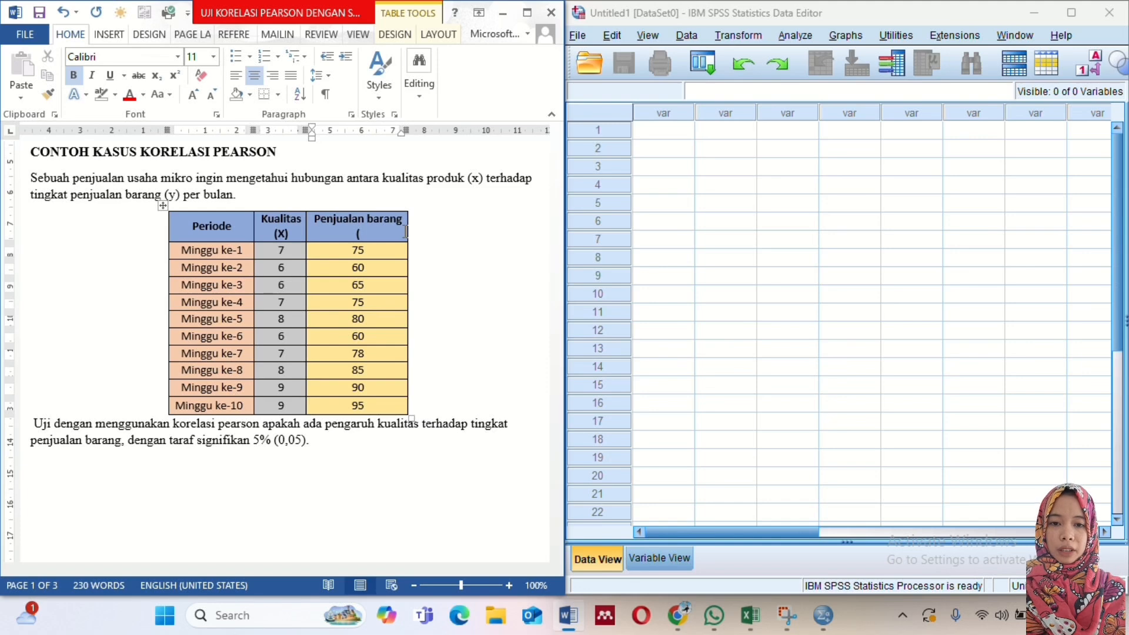
text(Y)
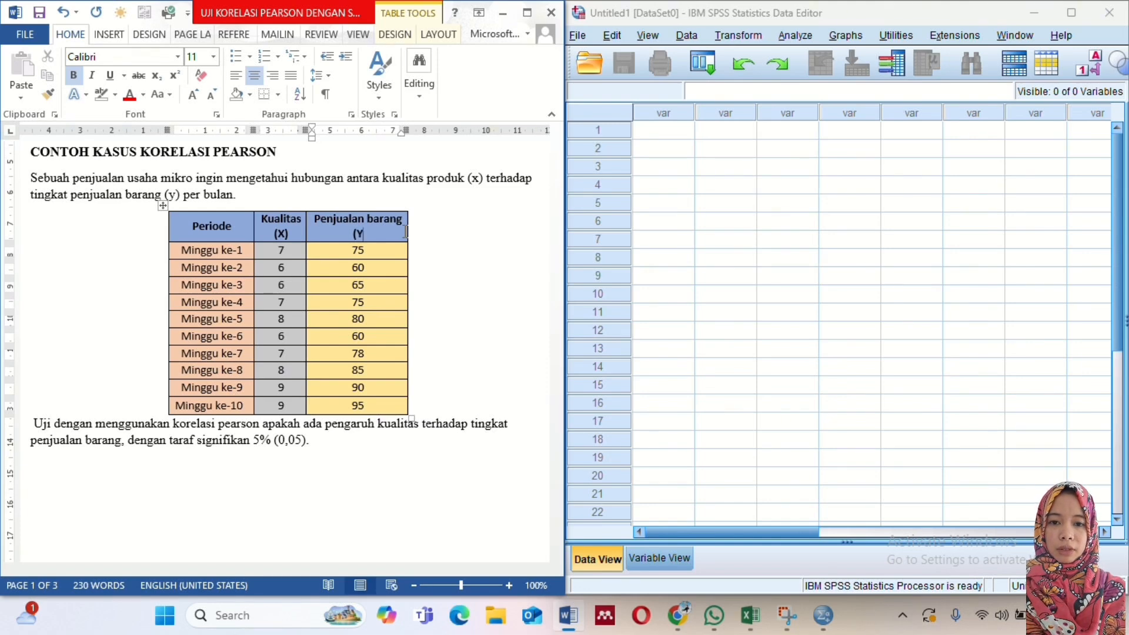
text())
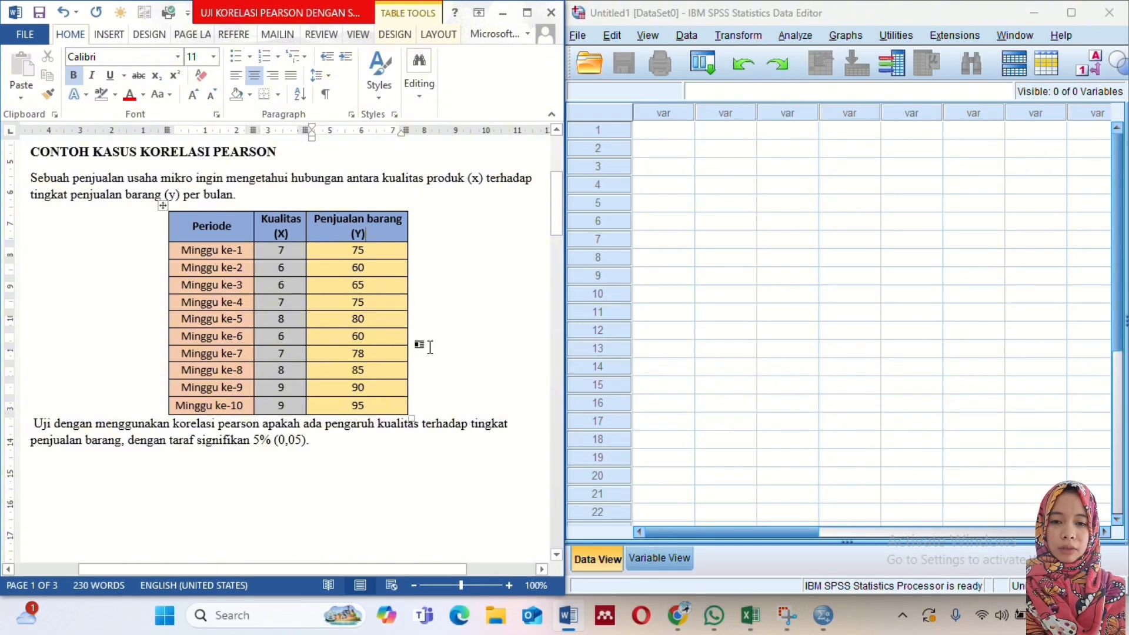
click(420, 347)
click(425, 398)
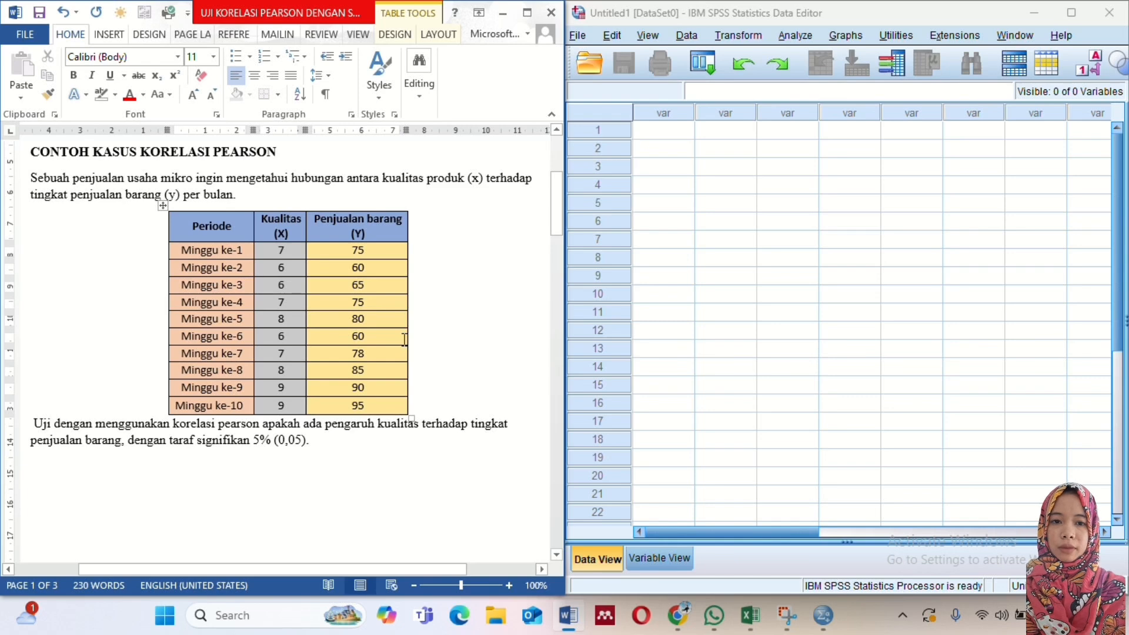
click(295, 409)
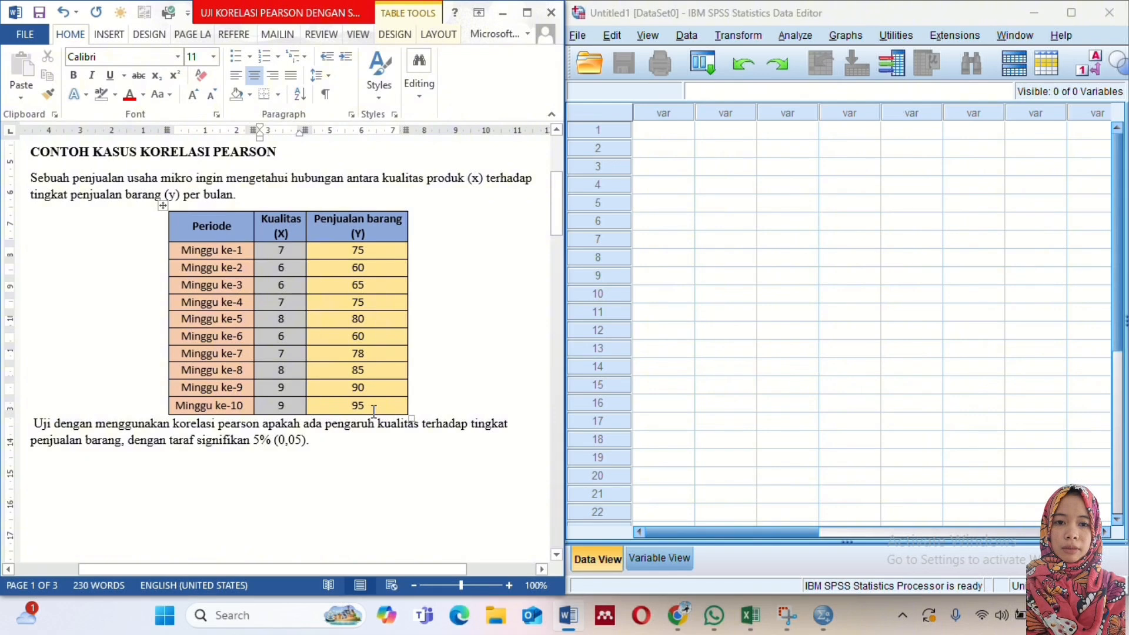
- Switch to SPSS and define two variables named X and Y, keeping the default numeric type
click(653, 557)
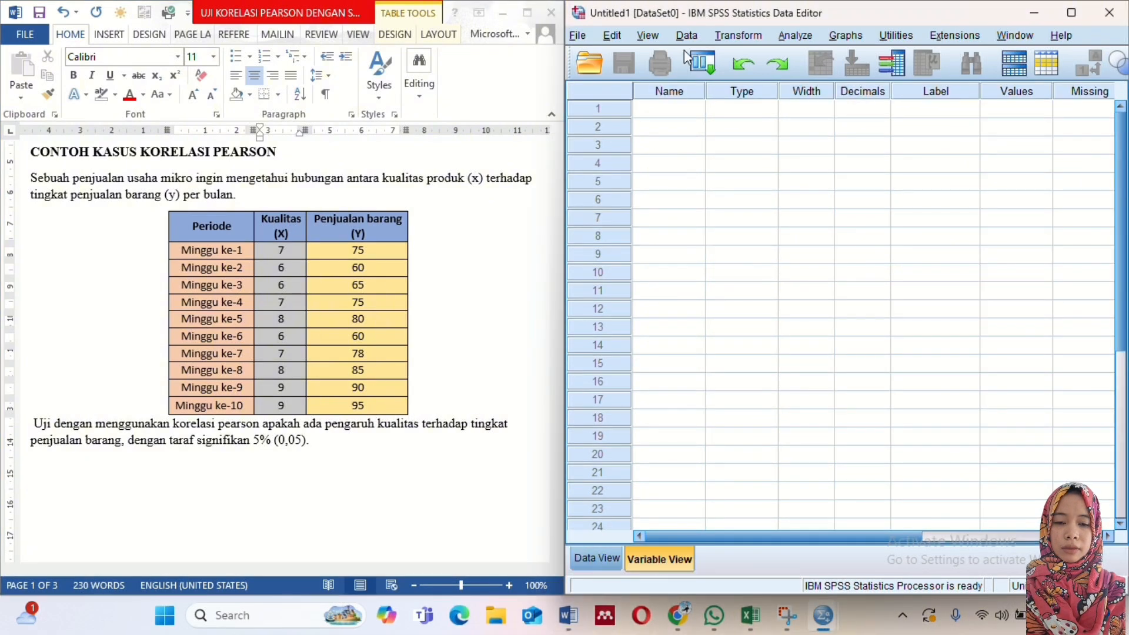
click(684, 92)
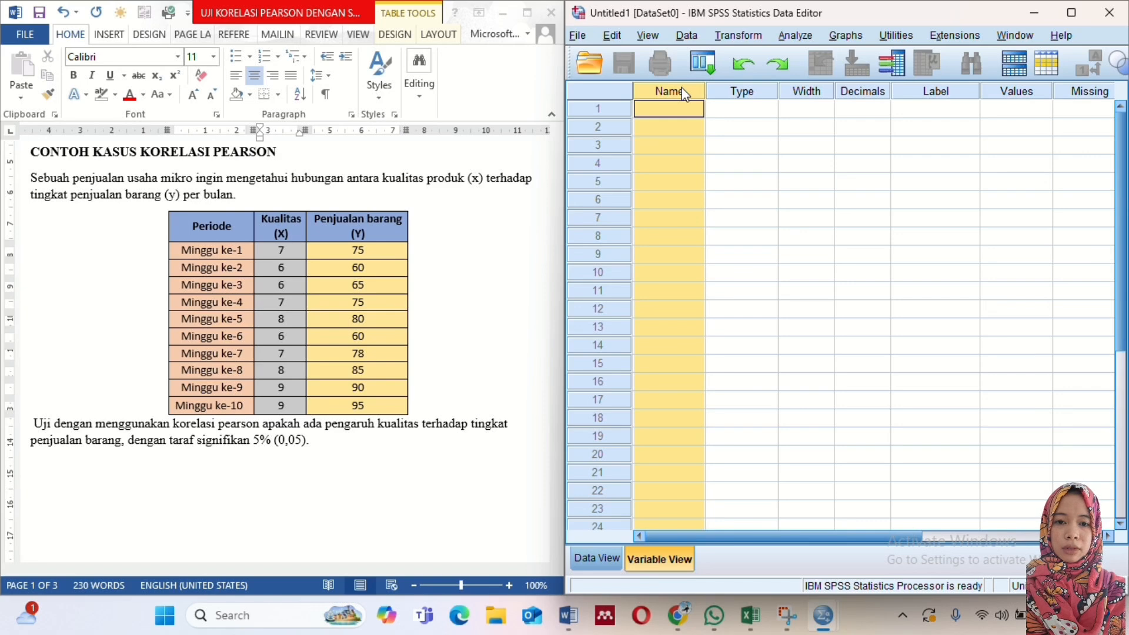
click(685, 110)
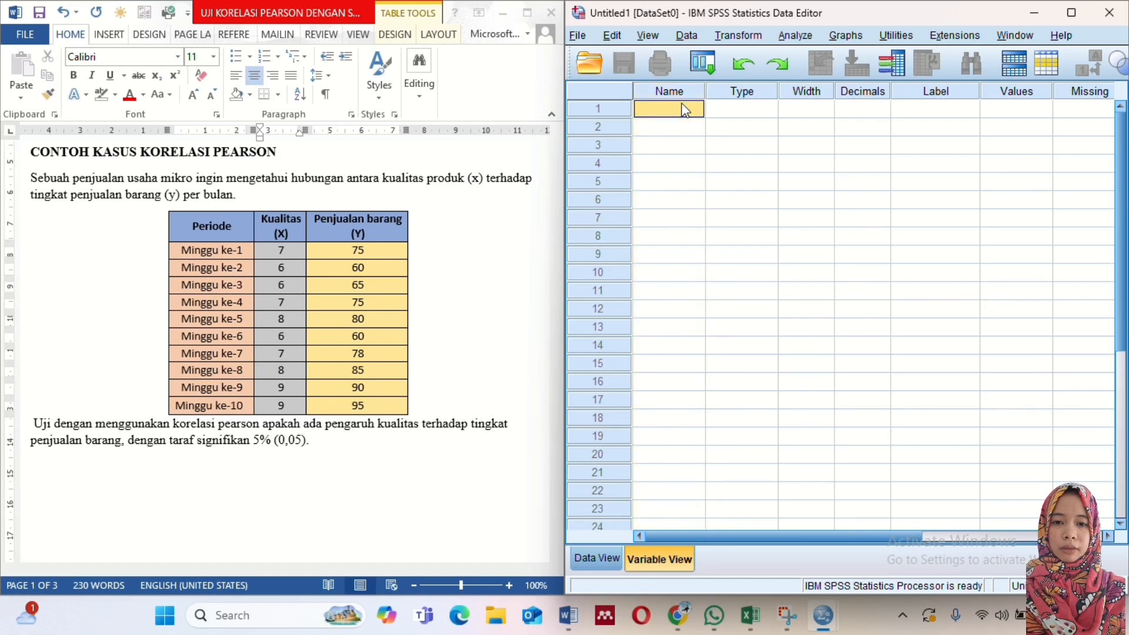
text(X)
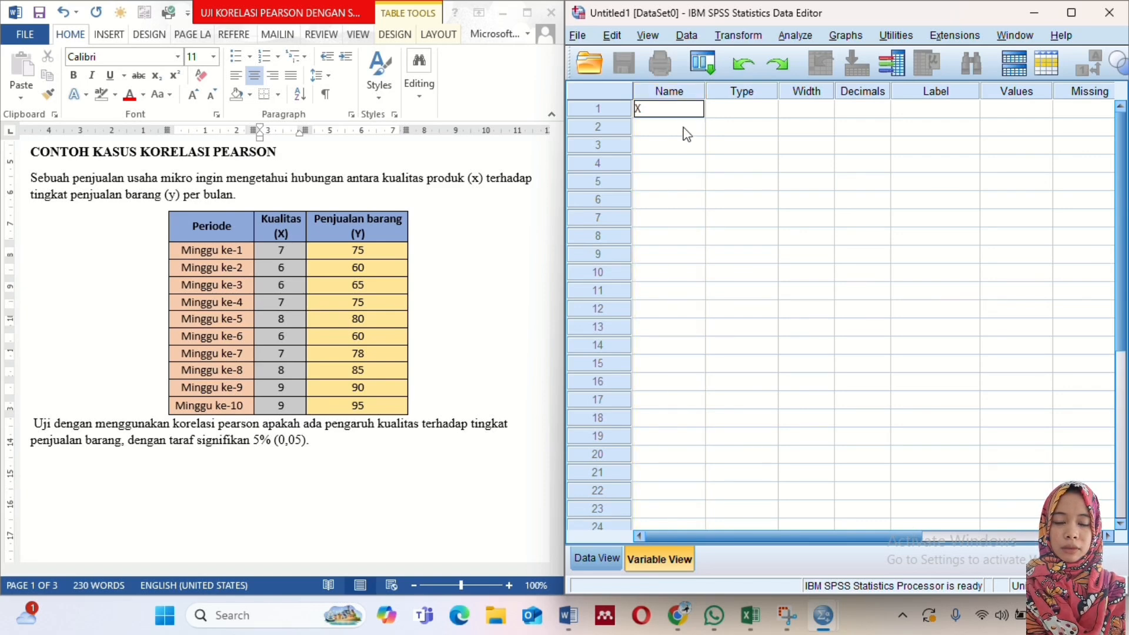
click(684, 128)
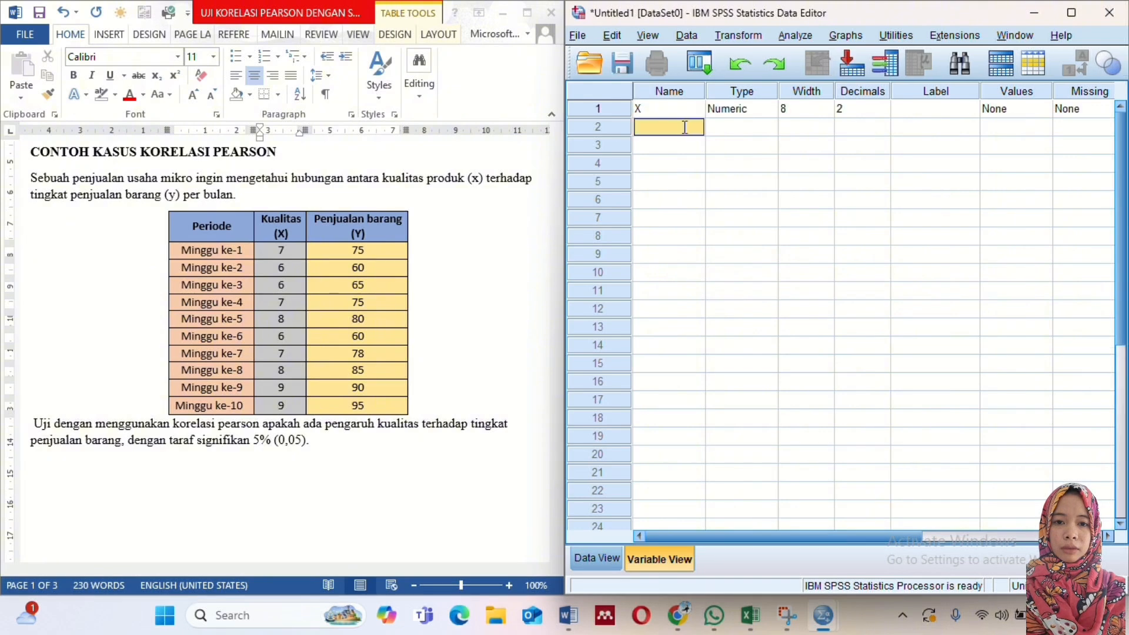
text(Y)
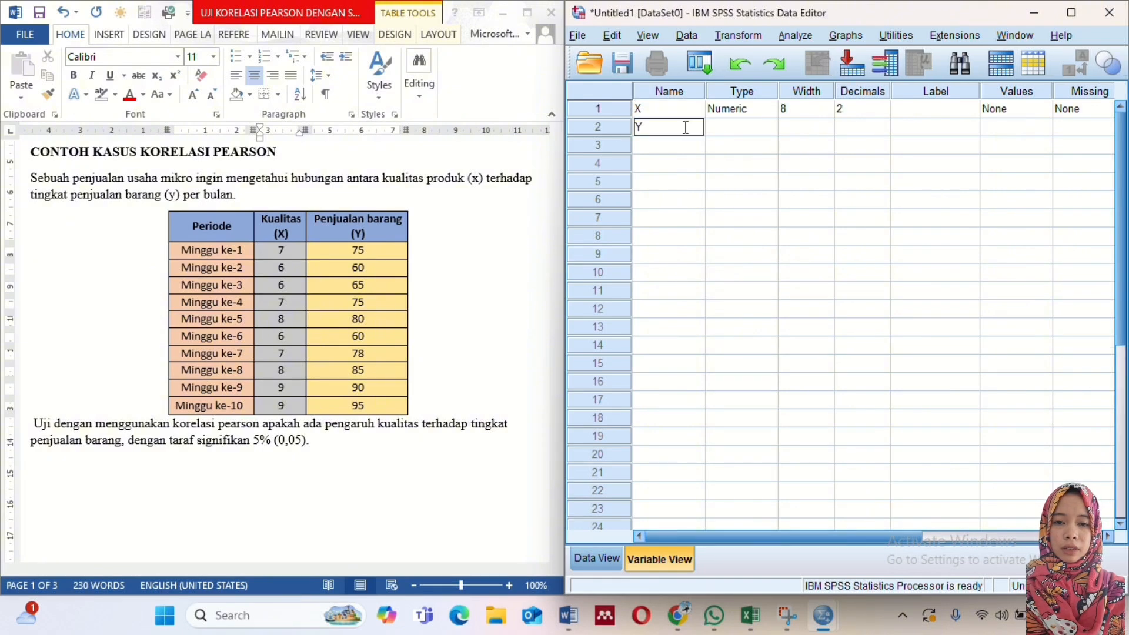
click(763, 129)
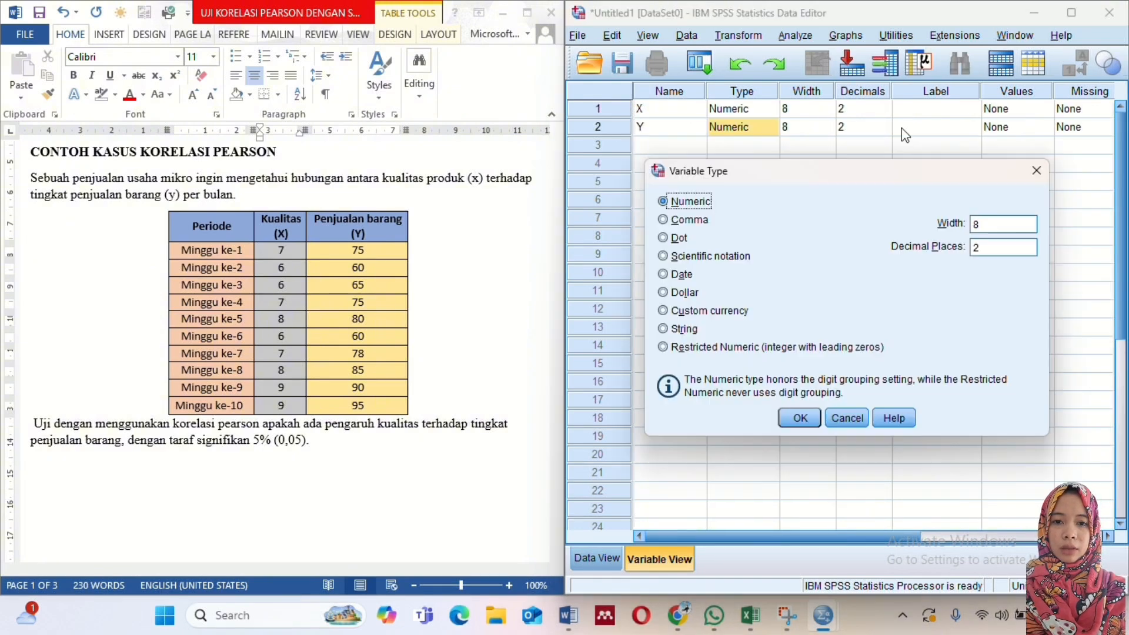
click(1036, 169)
- Label variable X as Kualitas and variable Y as Penjualan Barang
click(935, 110)
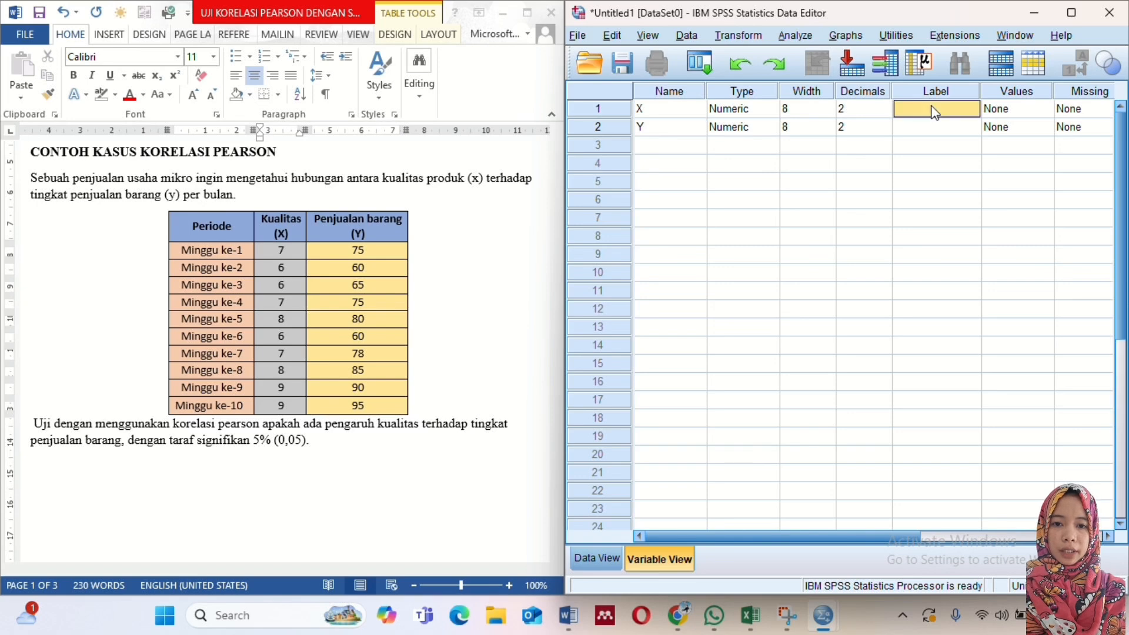
text(K)
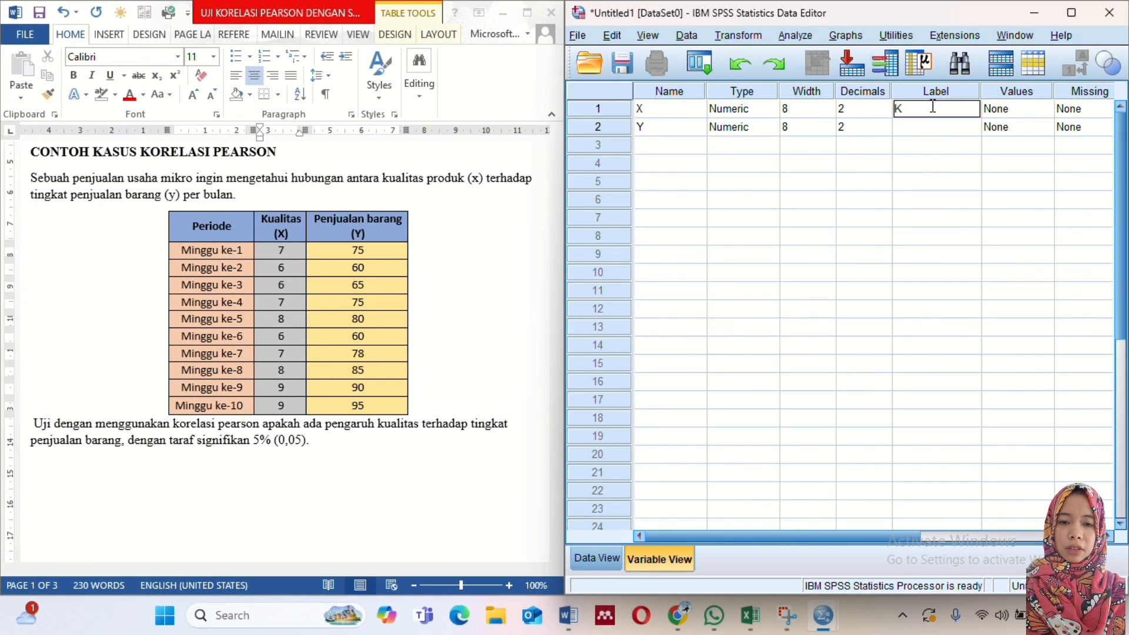
text(ualitas)
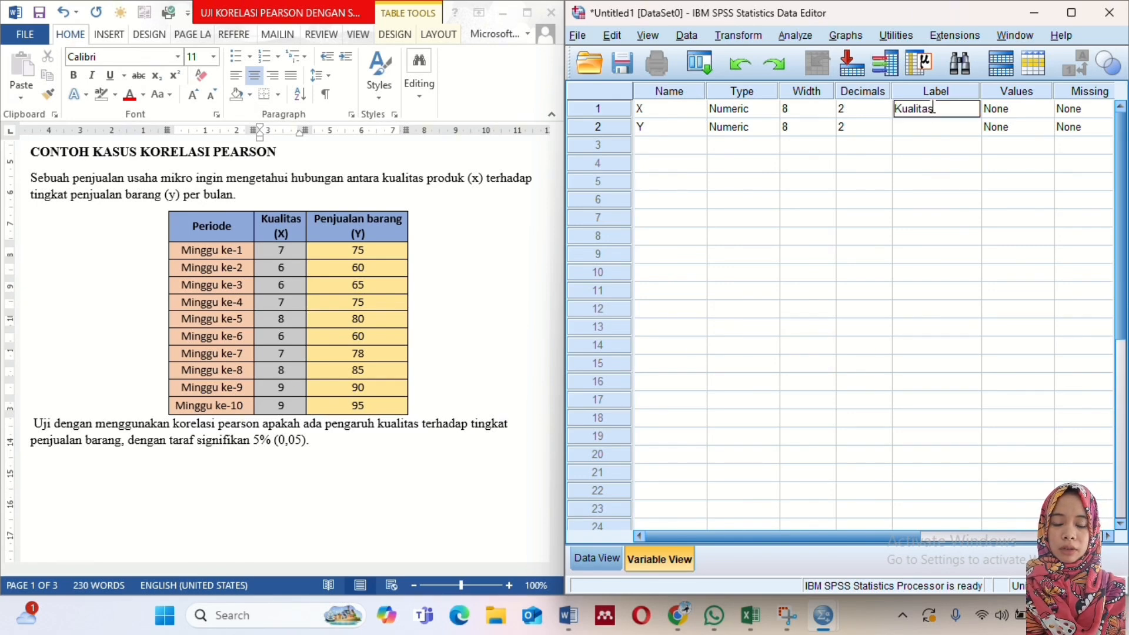
click(932, 131)
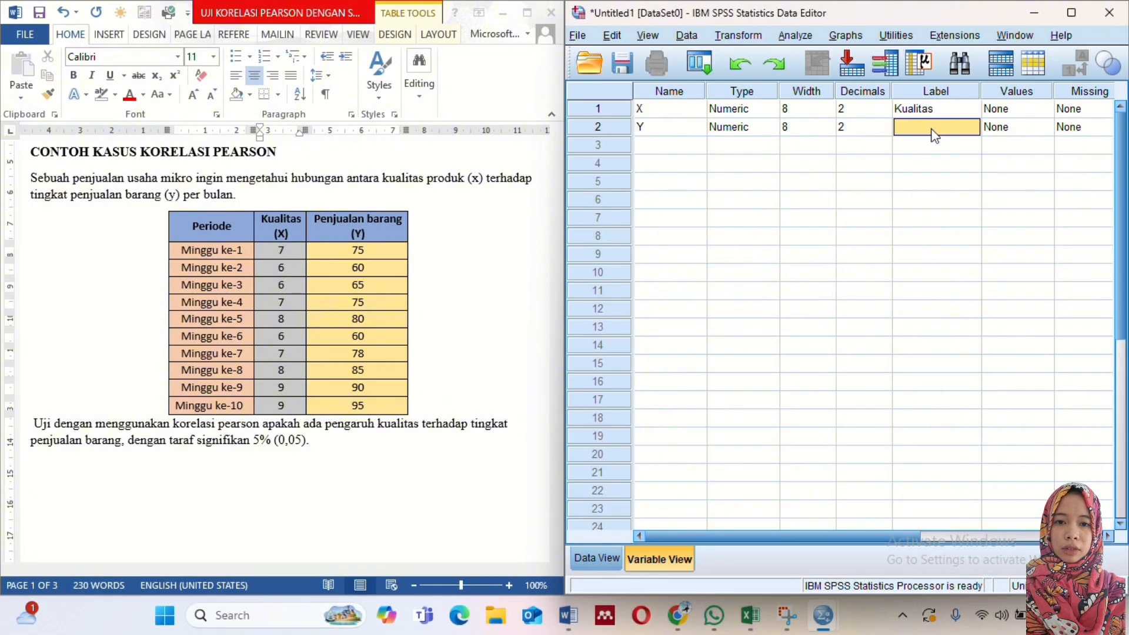
text(Penjualan Ba)
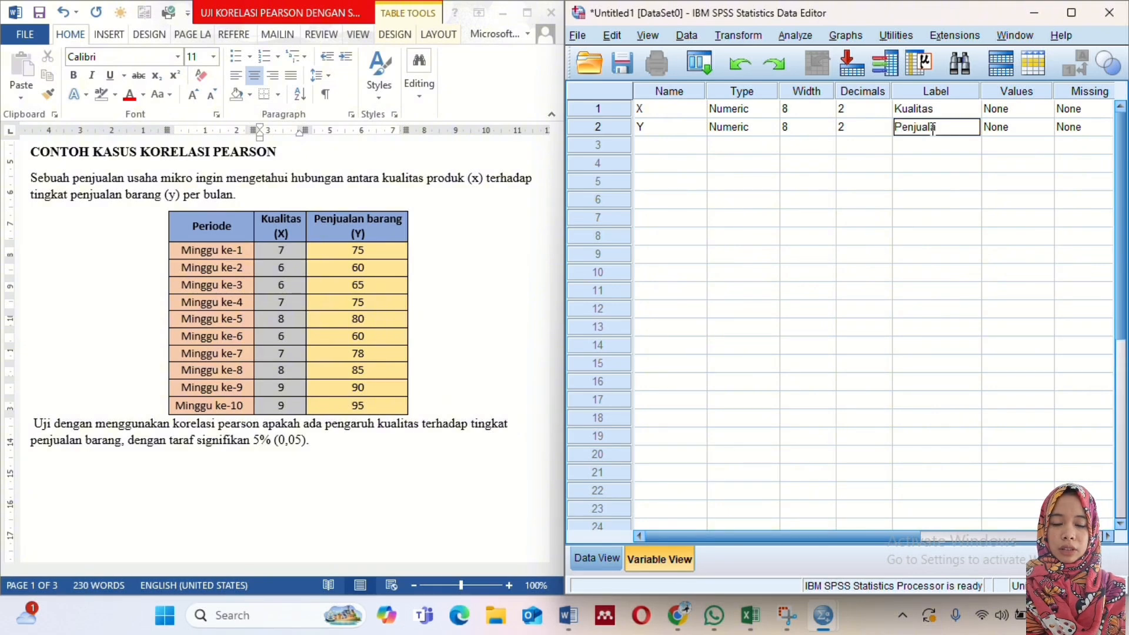
text(rang)
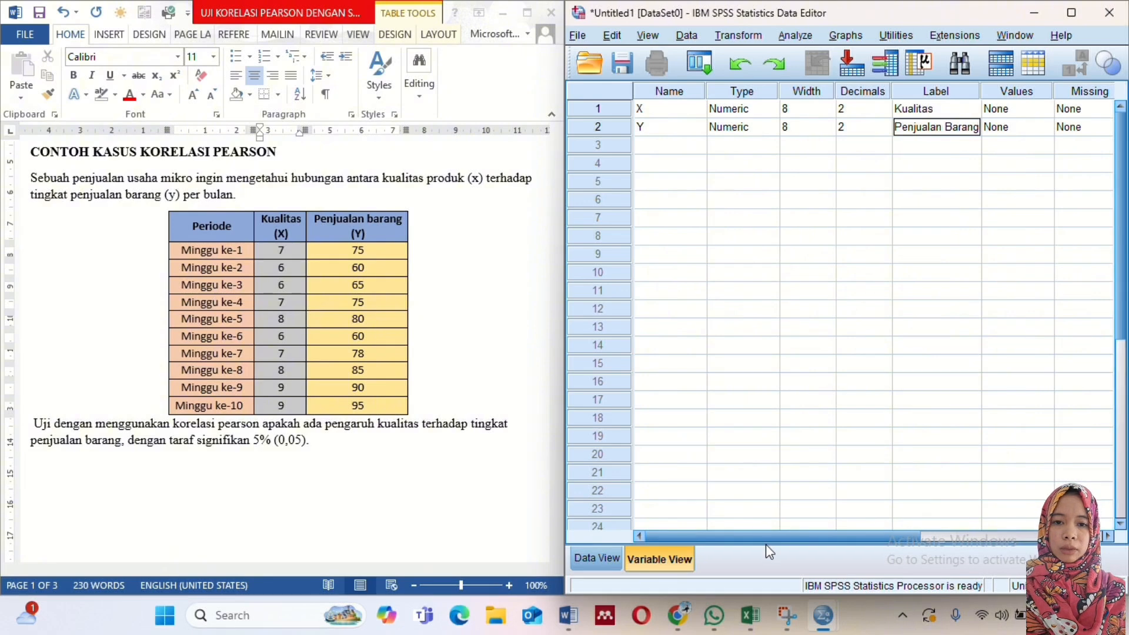
drag(765, 540, 736, 542)
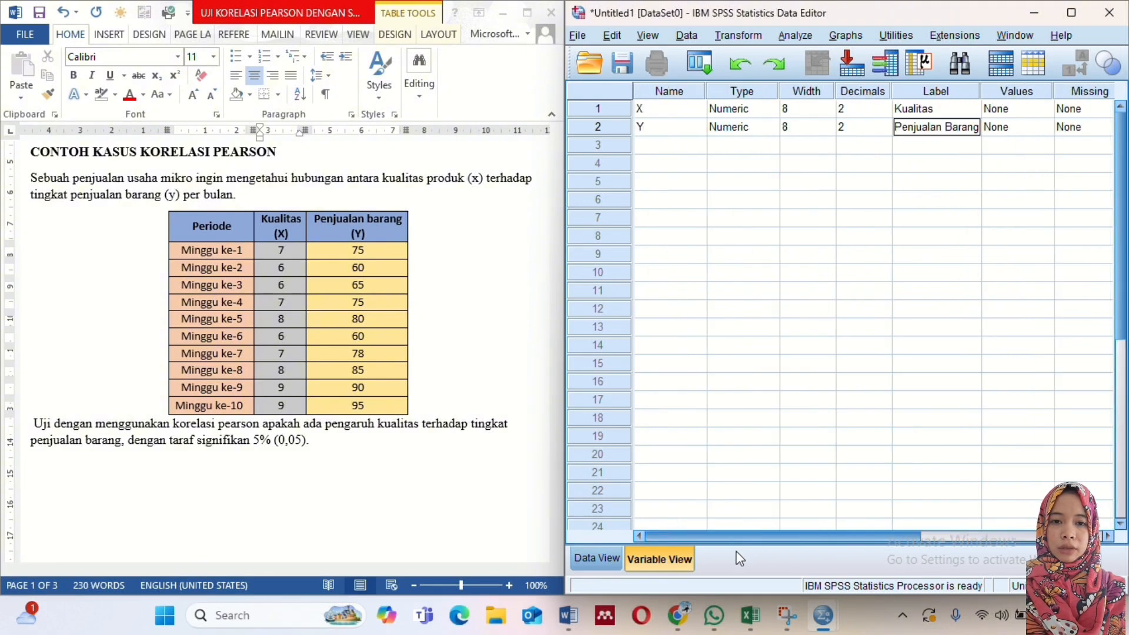
- Copy the ten Kualitas (X) values from the Word table into the X column of the SPSS data, starting at case 1
click(585, 562)
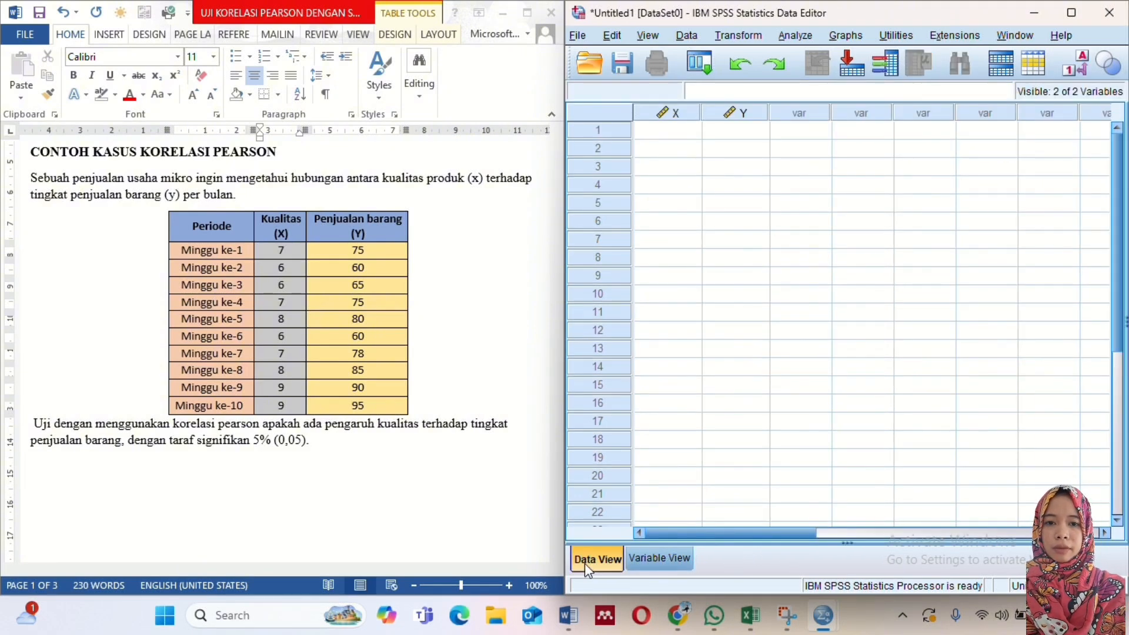
click(344, 280)
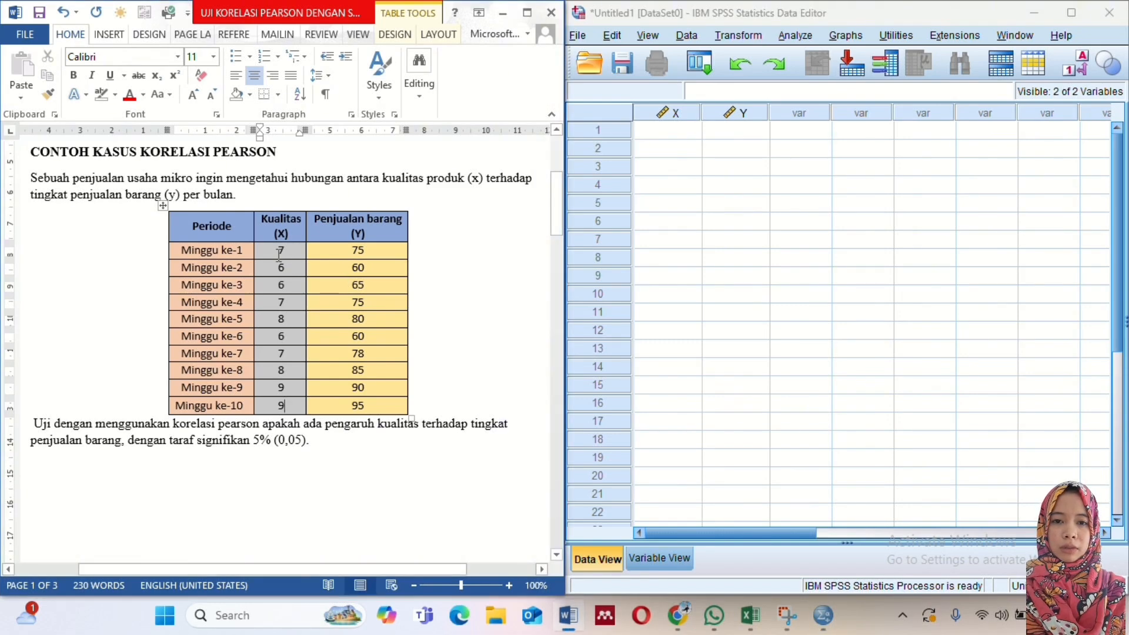
drag(280, 254, 291, 406)
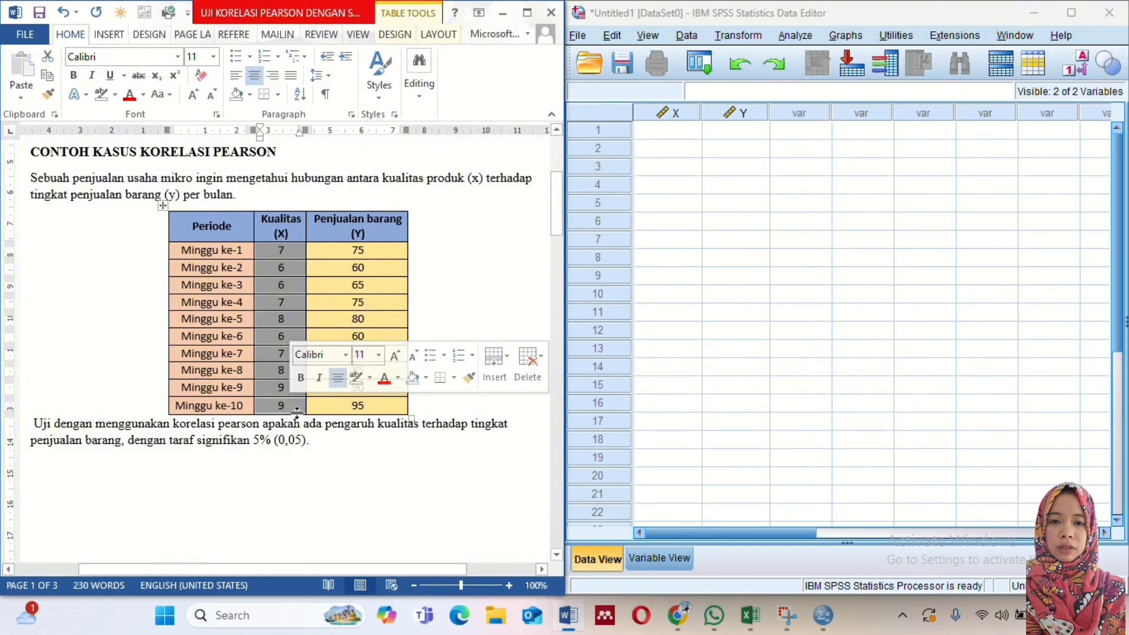
right_click(289, 401)
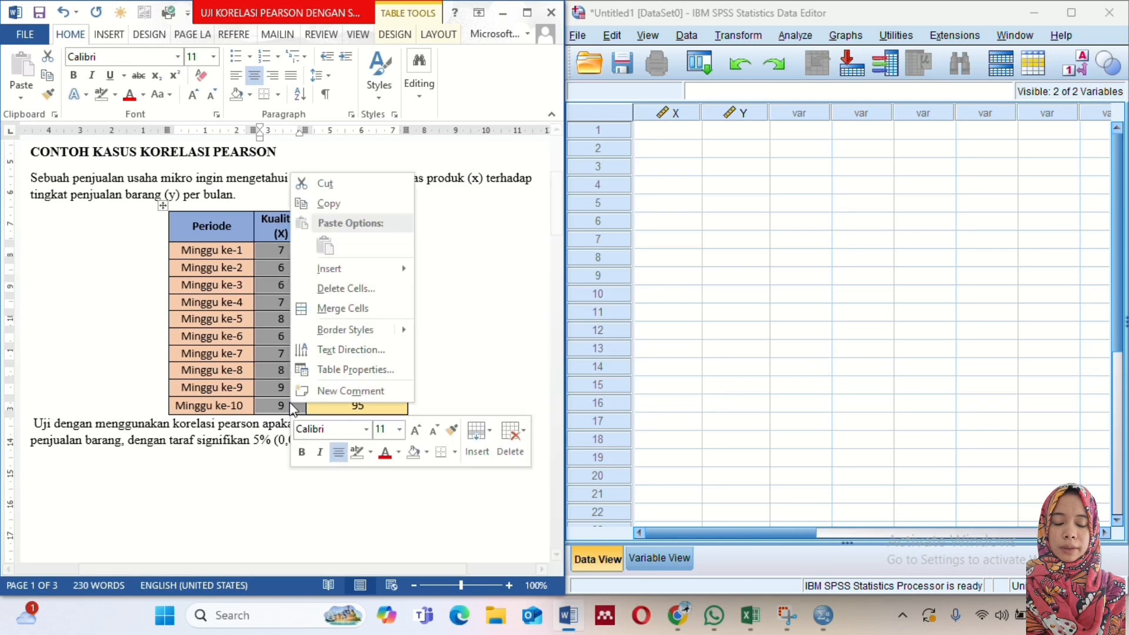
click(351, 209)
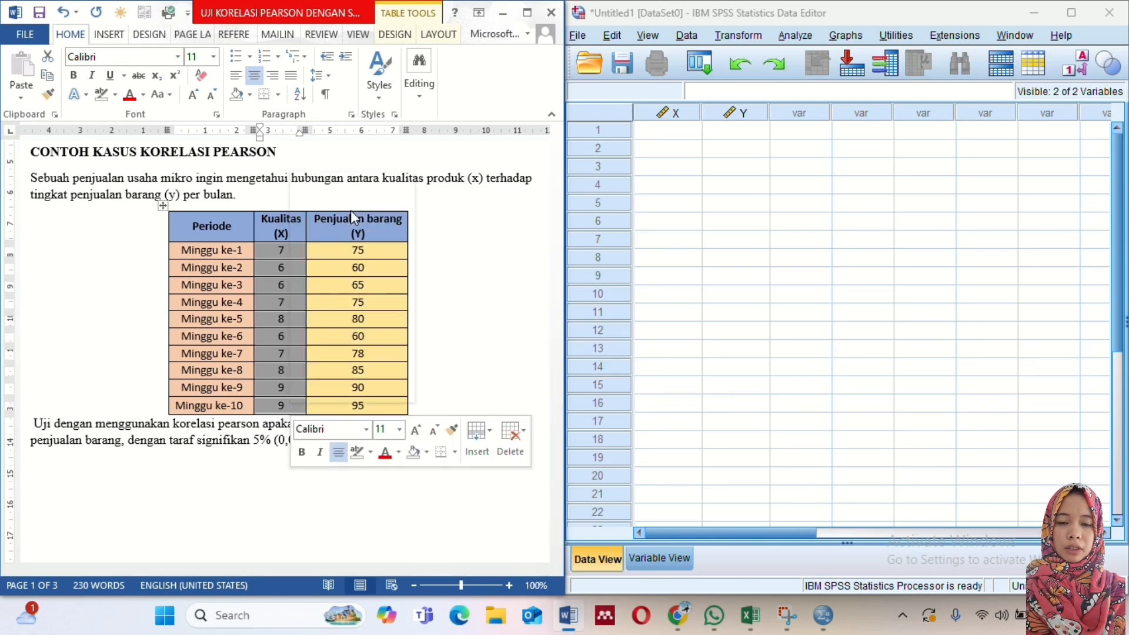
click(661, 133)
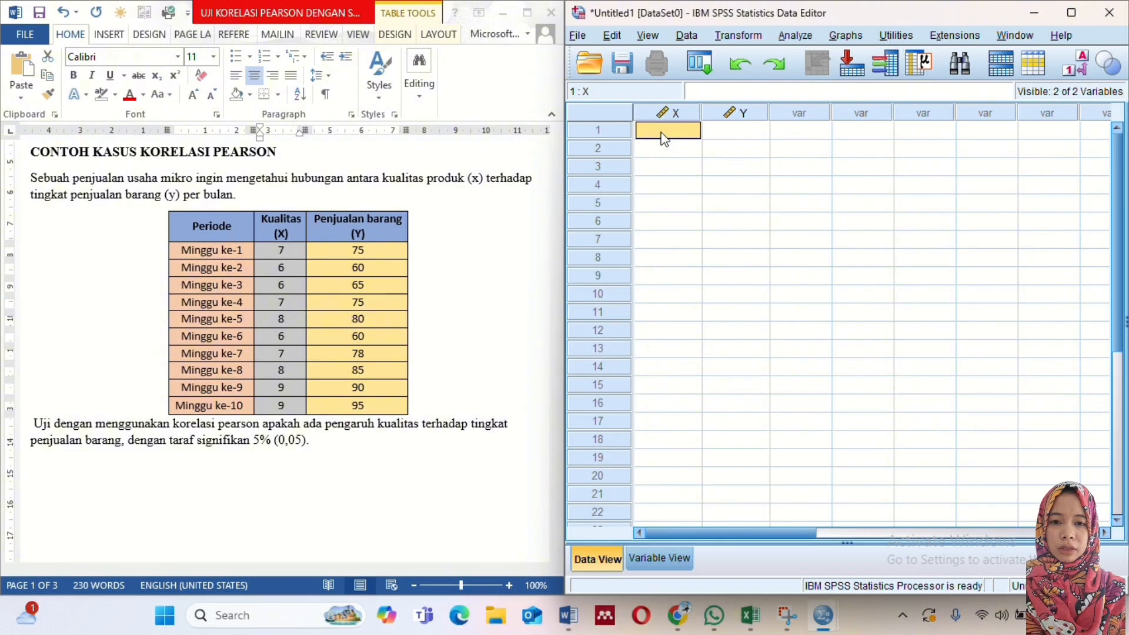
right_click(662, 133)
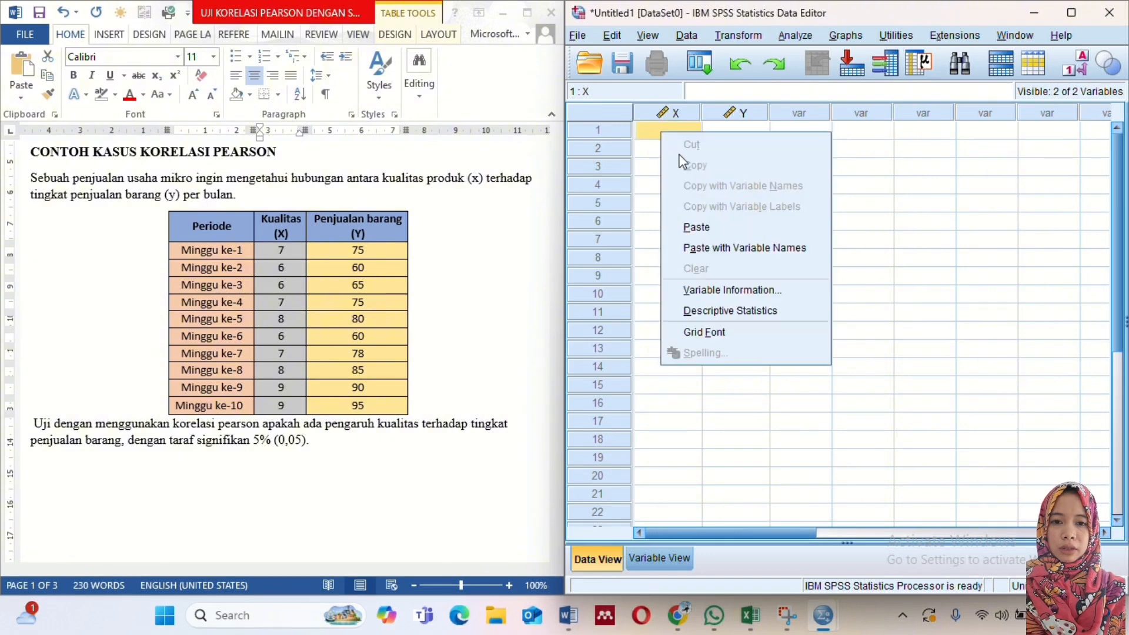
click(696, 229)
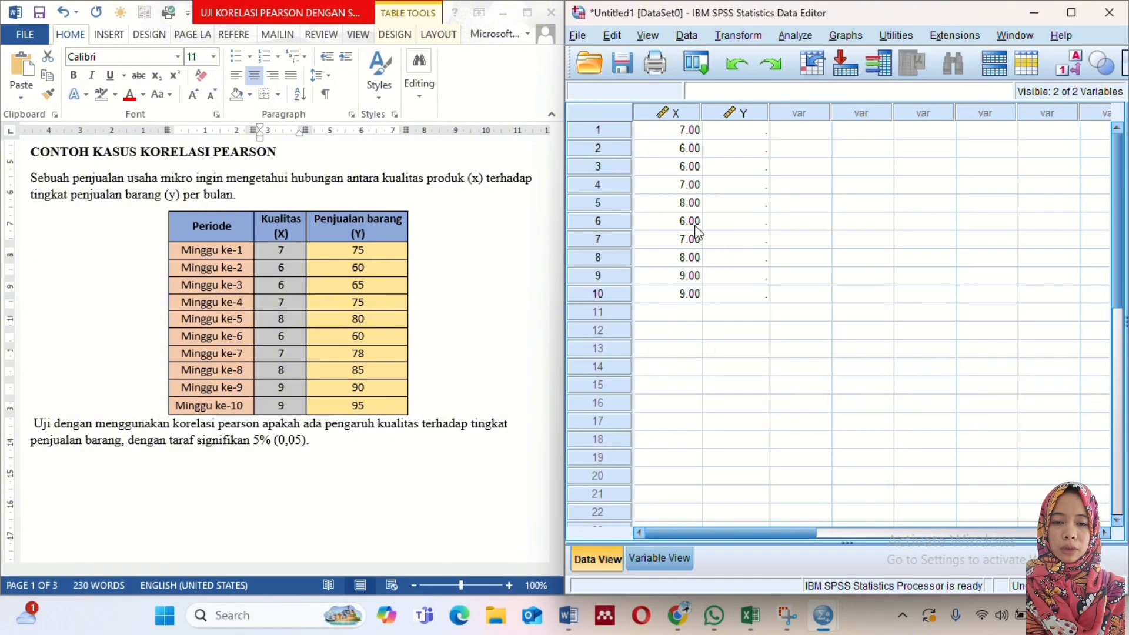
- Copy the ten Penjualan barang (Y) values from the Word table into the Y column of the SPSS data, starting at case 1
click(336, 252)
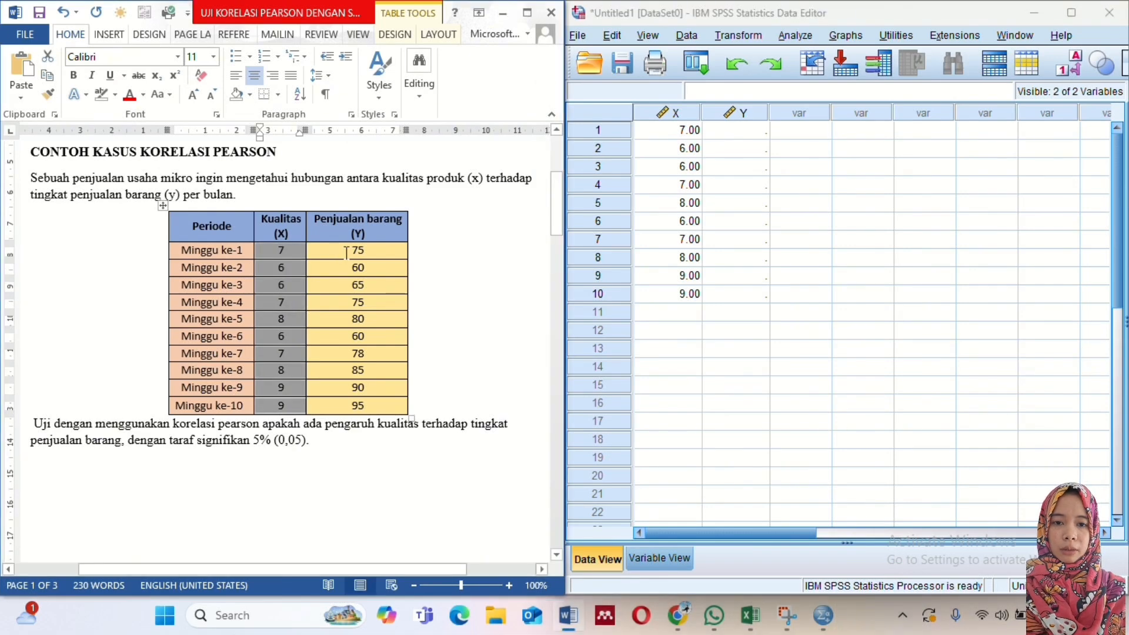
drag(346, 252, 371, 254)
click(366, 405)
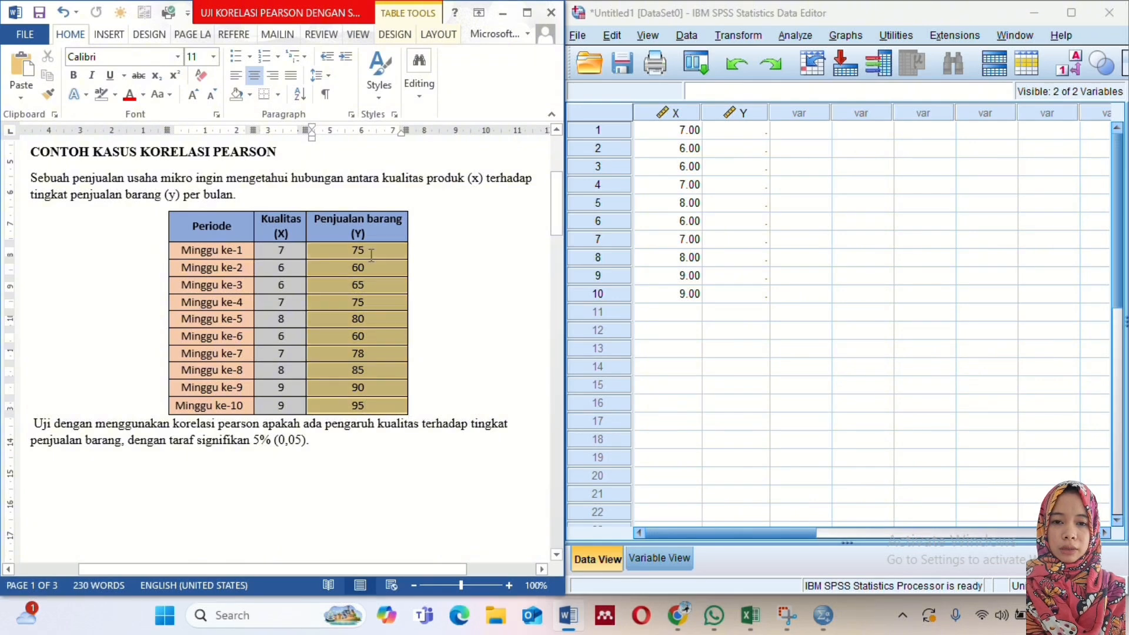
right_click(371, 254)
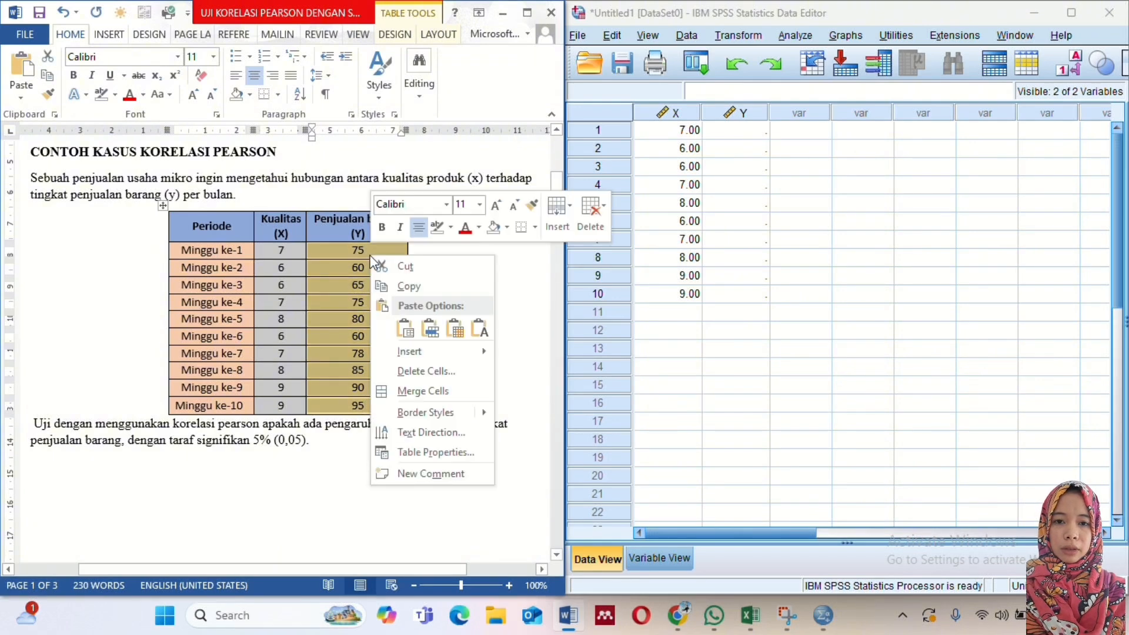
click(397, 286)
click(747, 135)
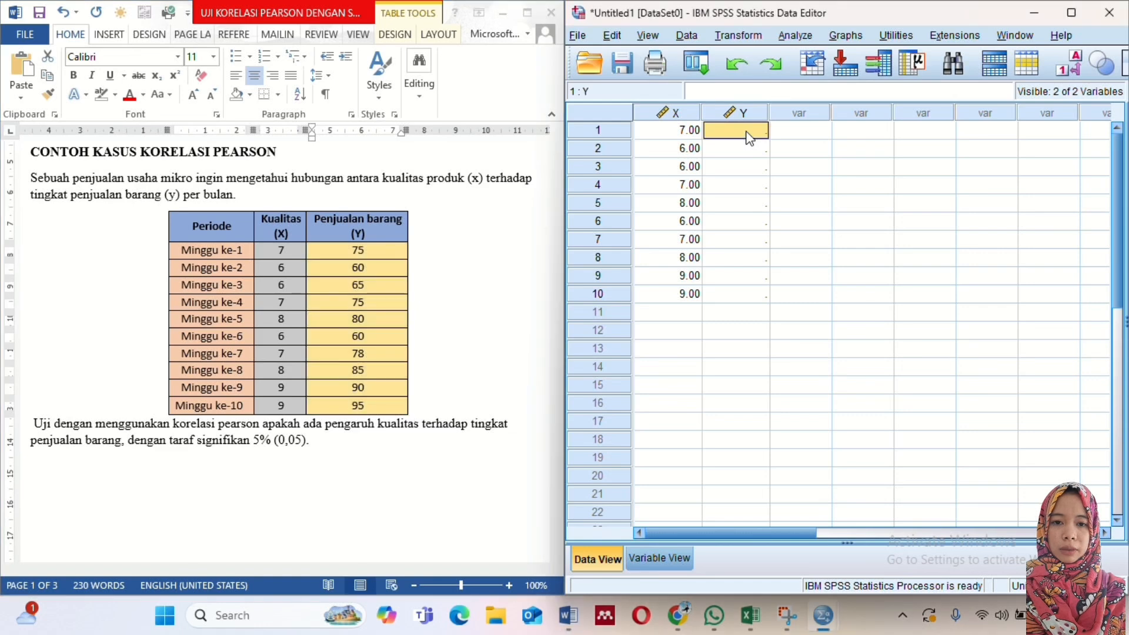
right_click(748, 136)
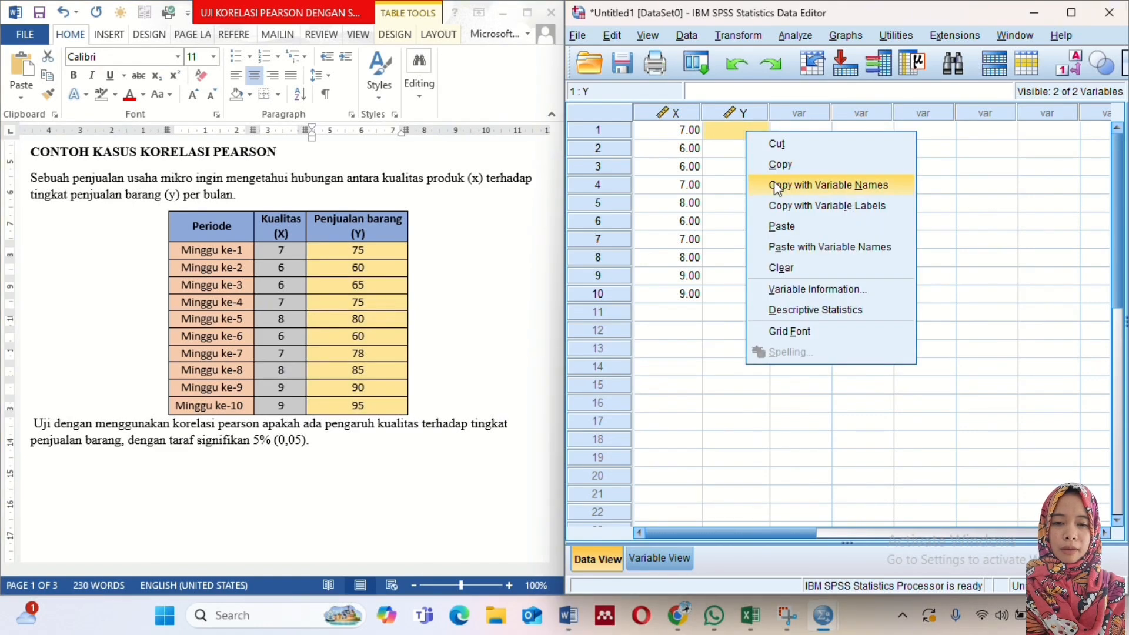
click(779, 221)
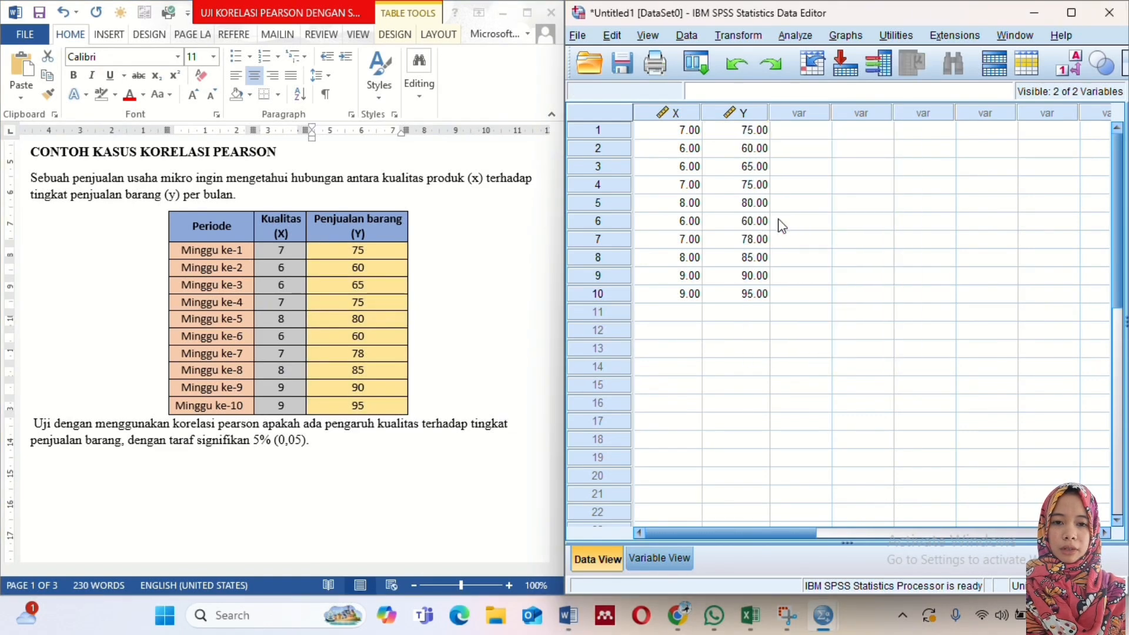
click(740, 279)
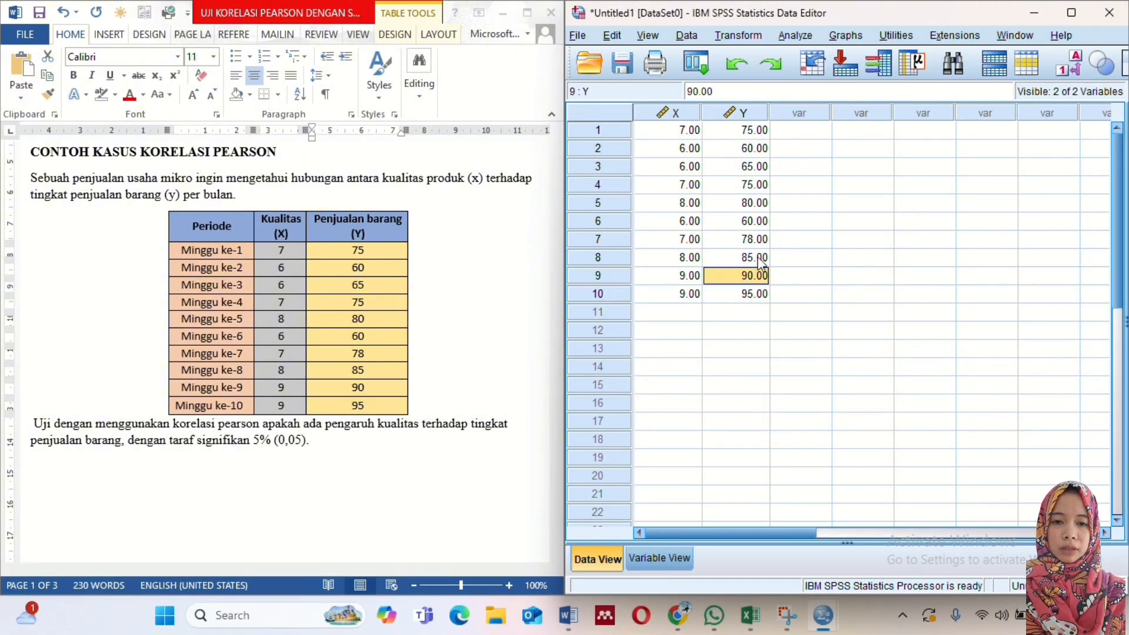
click(753, 293)
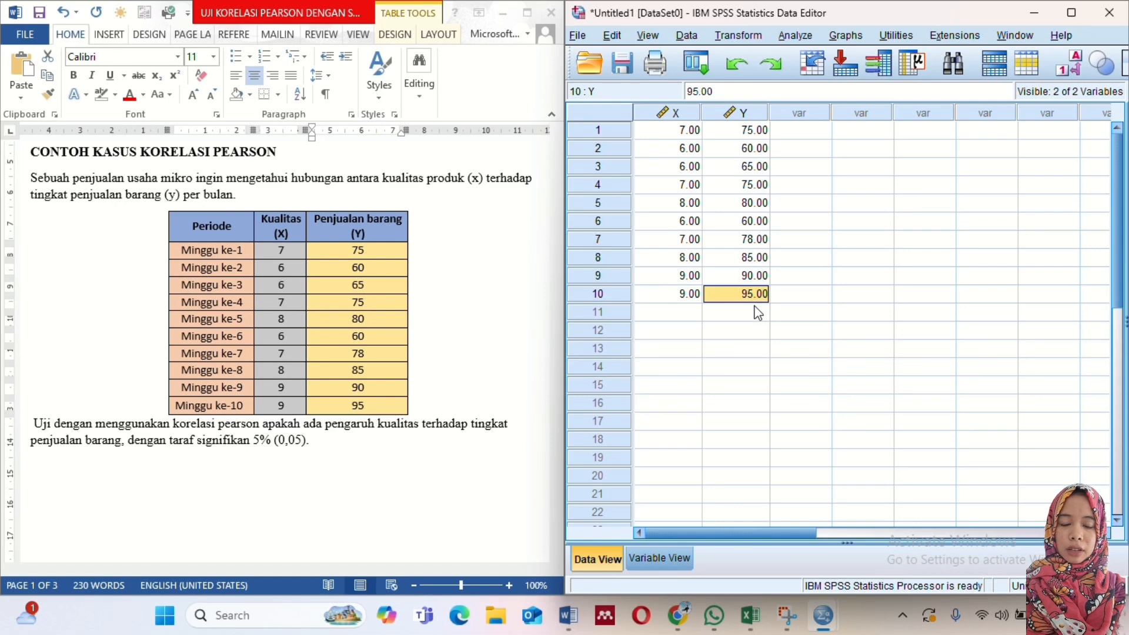
click(758, 313)
- Run a bivariate correlation of Kualitas [X] and Penjualan Barang [Y] with the Pearson coefficient, two-tailed significance and significant correlations flagged
click(796, 35)
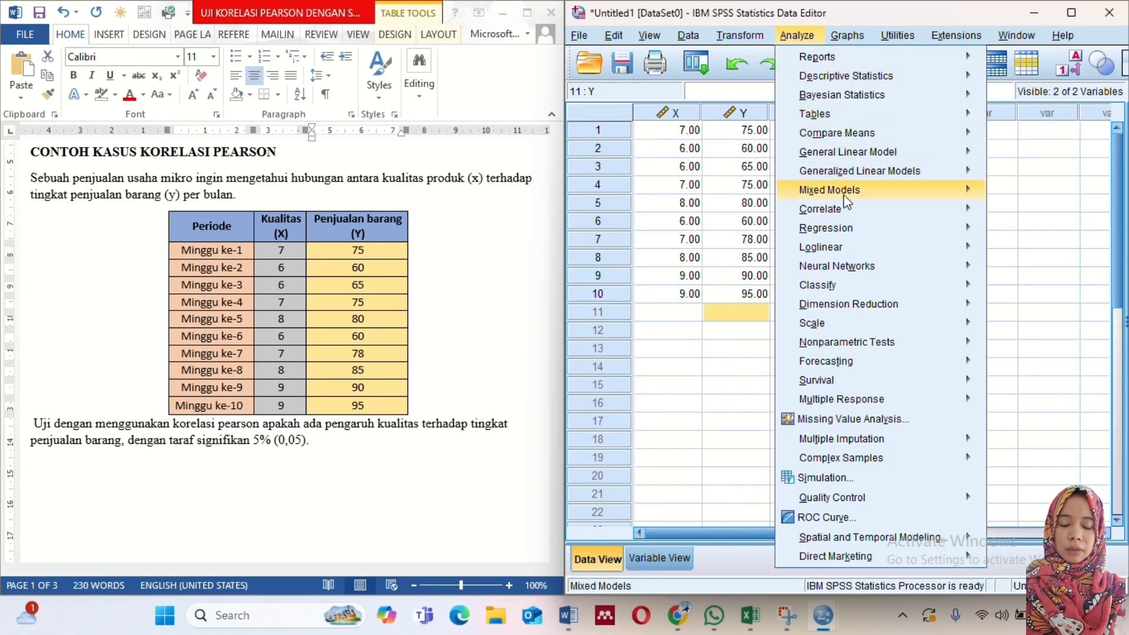
mouse_move(847, 210)
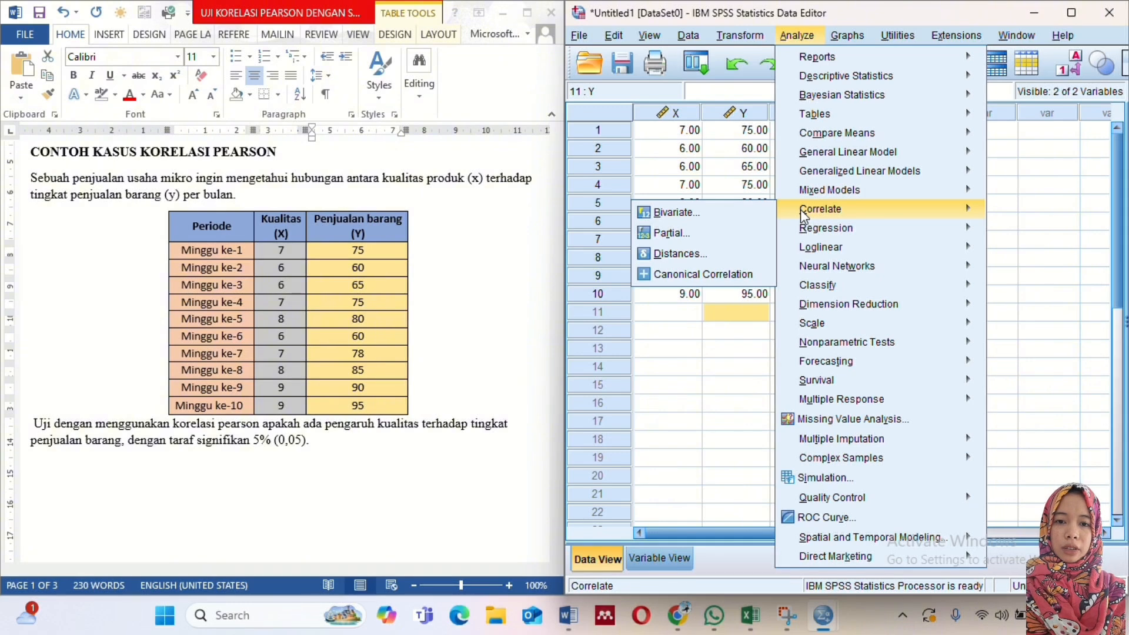
click(756, 212)
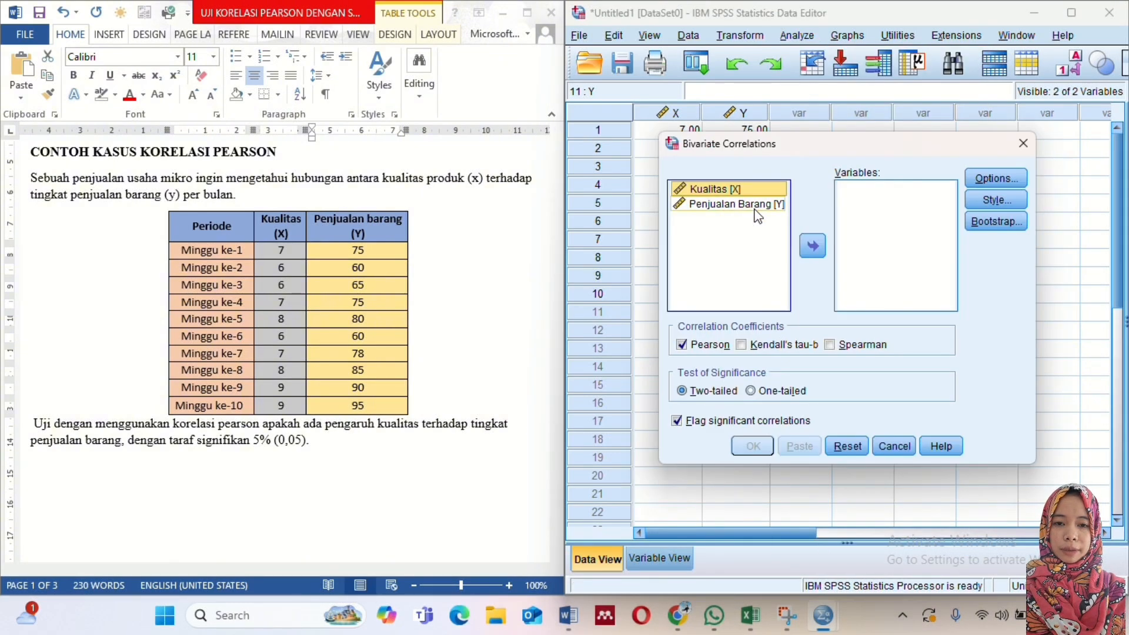
click(755, 206)
key(ctrl+a)
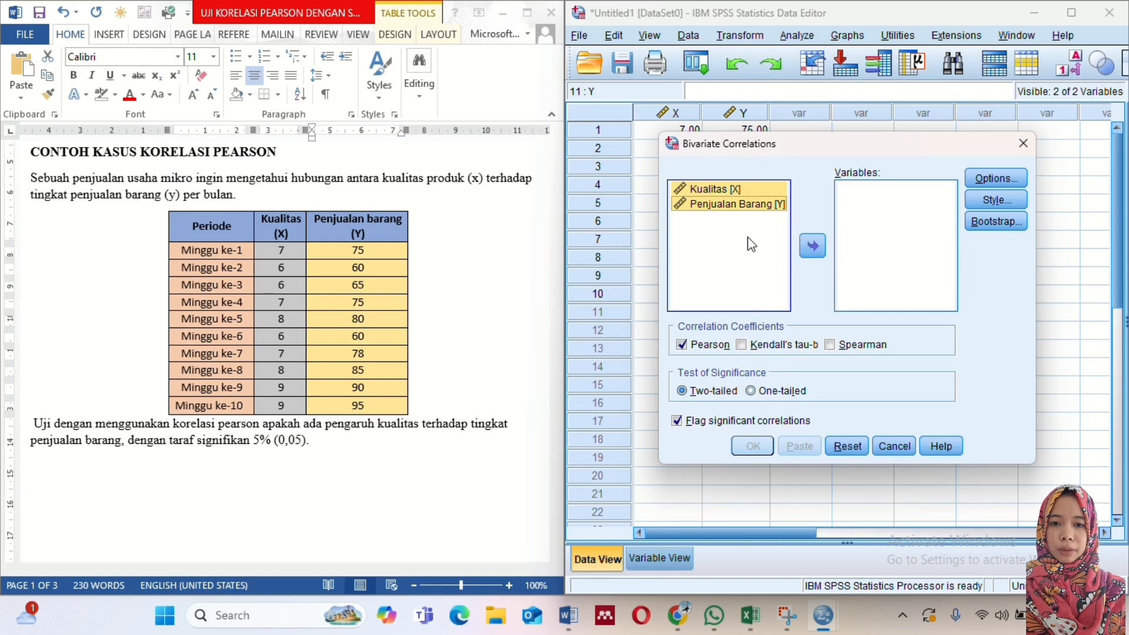
click(812, 247)
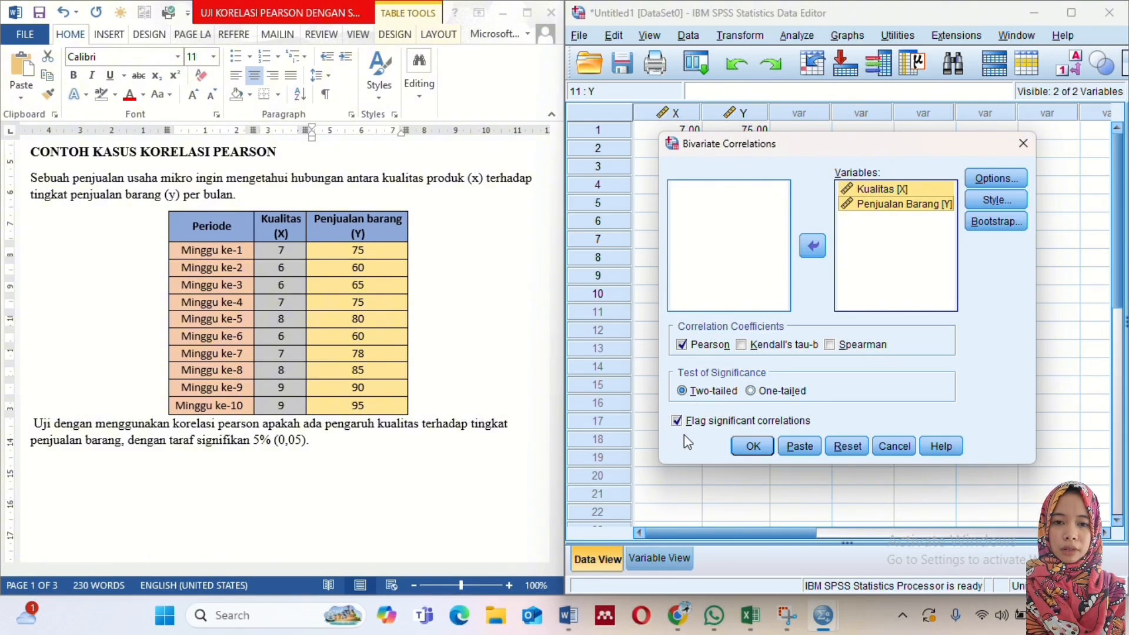
click(747, 445)
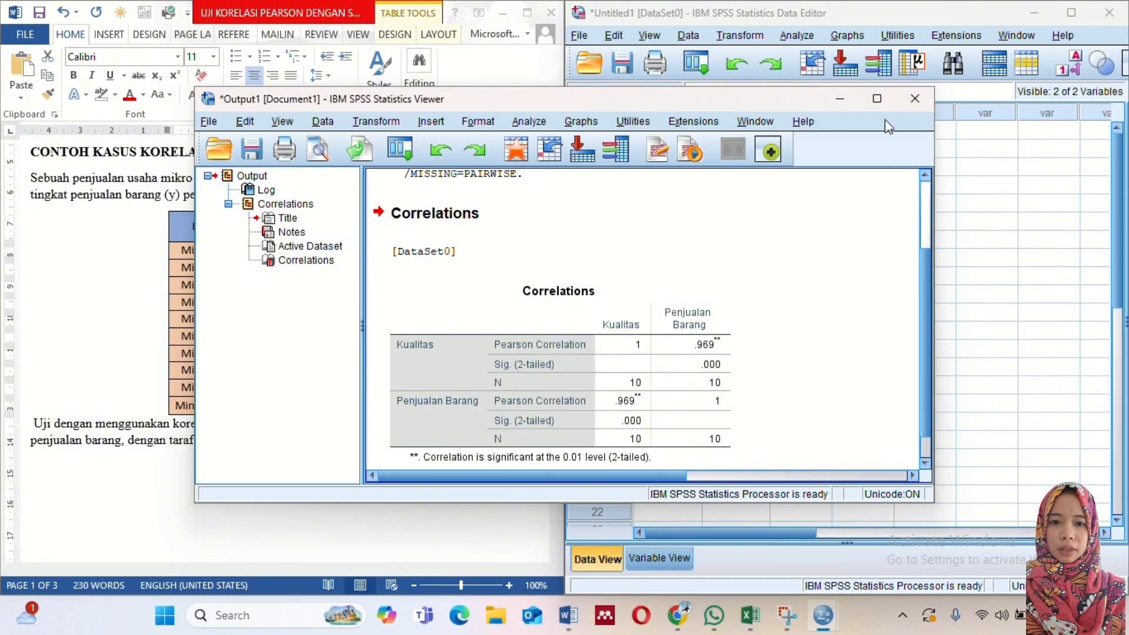
- Maximize the output window and select the Correlations table to examine the Pearson results
click(878, 100)
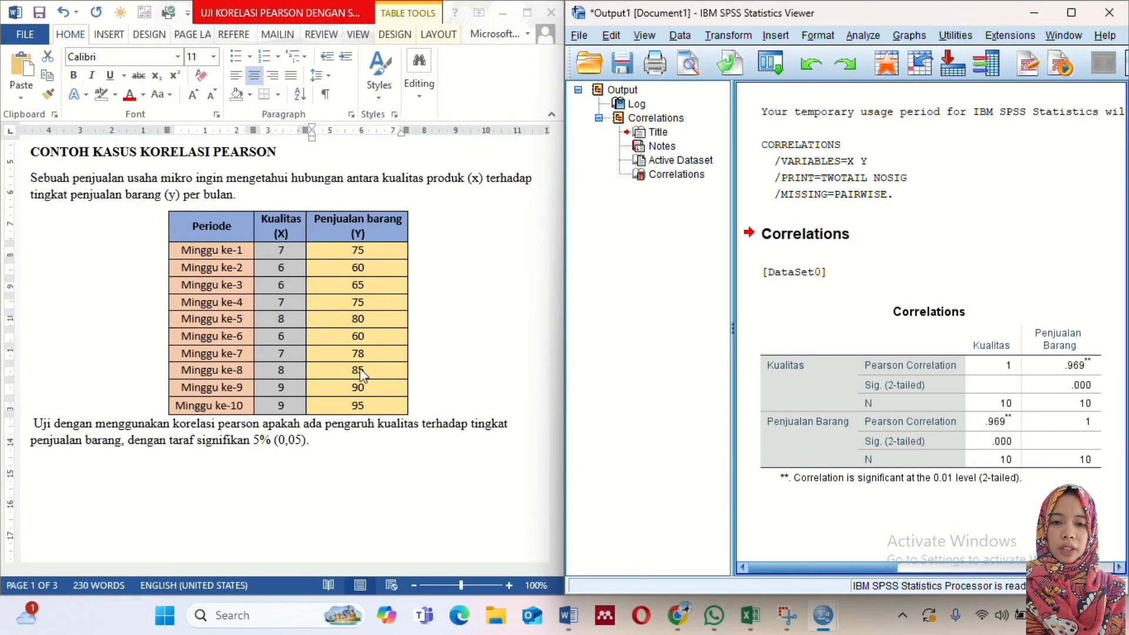
click(829, 423)
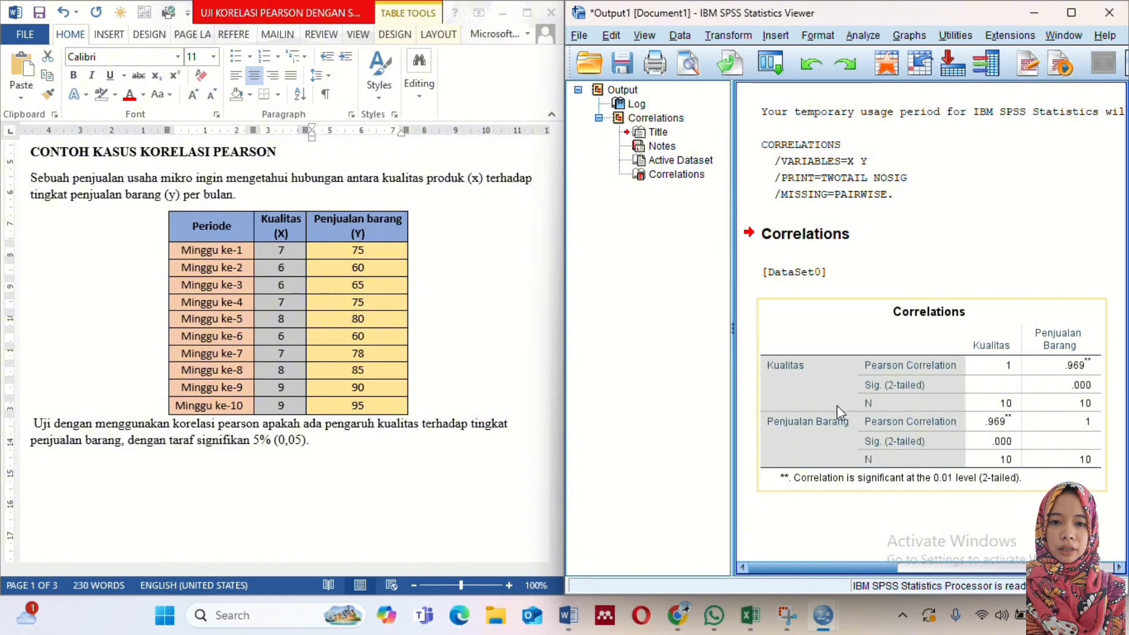
click(837, 405)
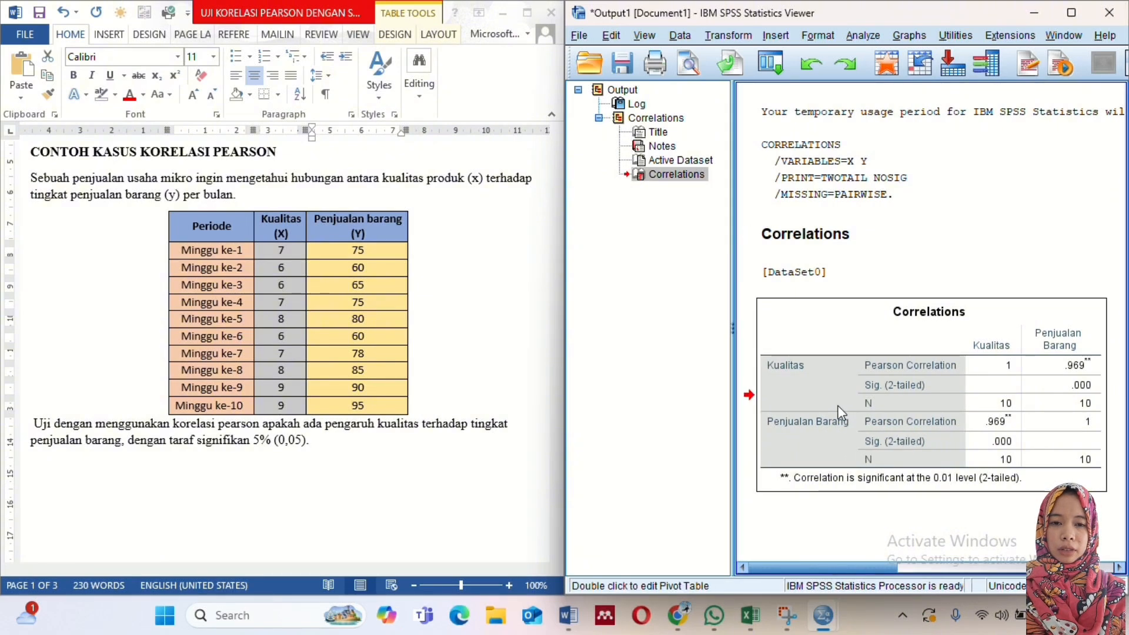